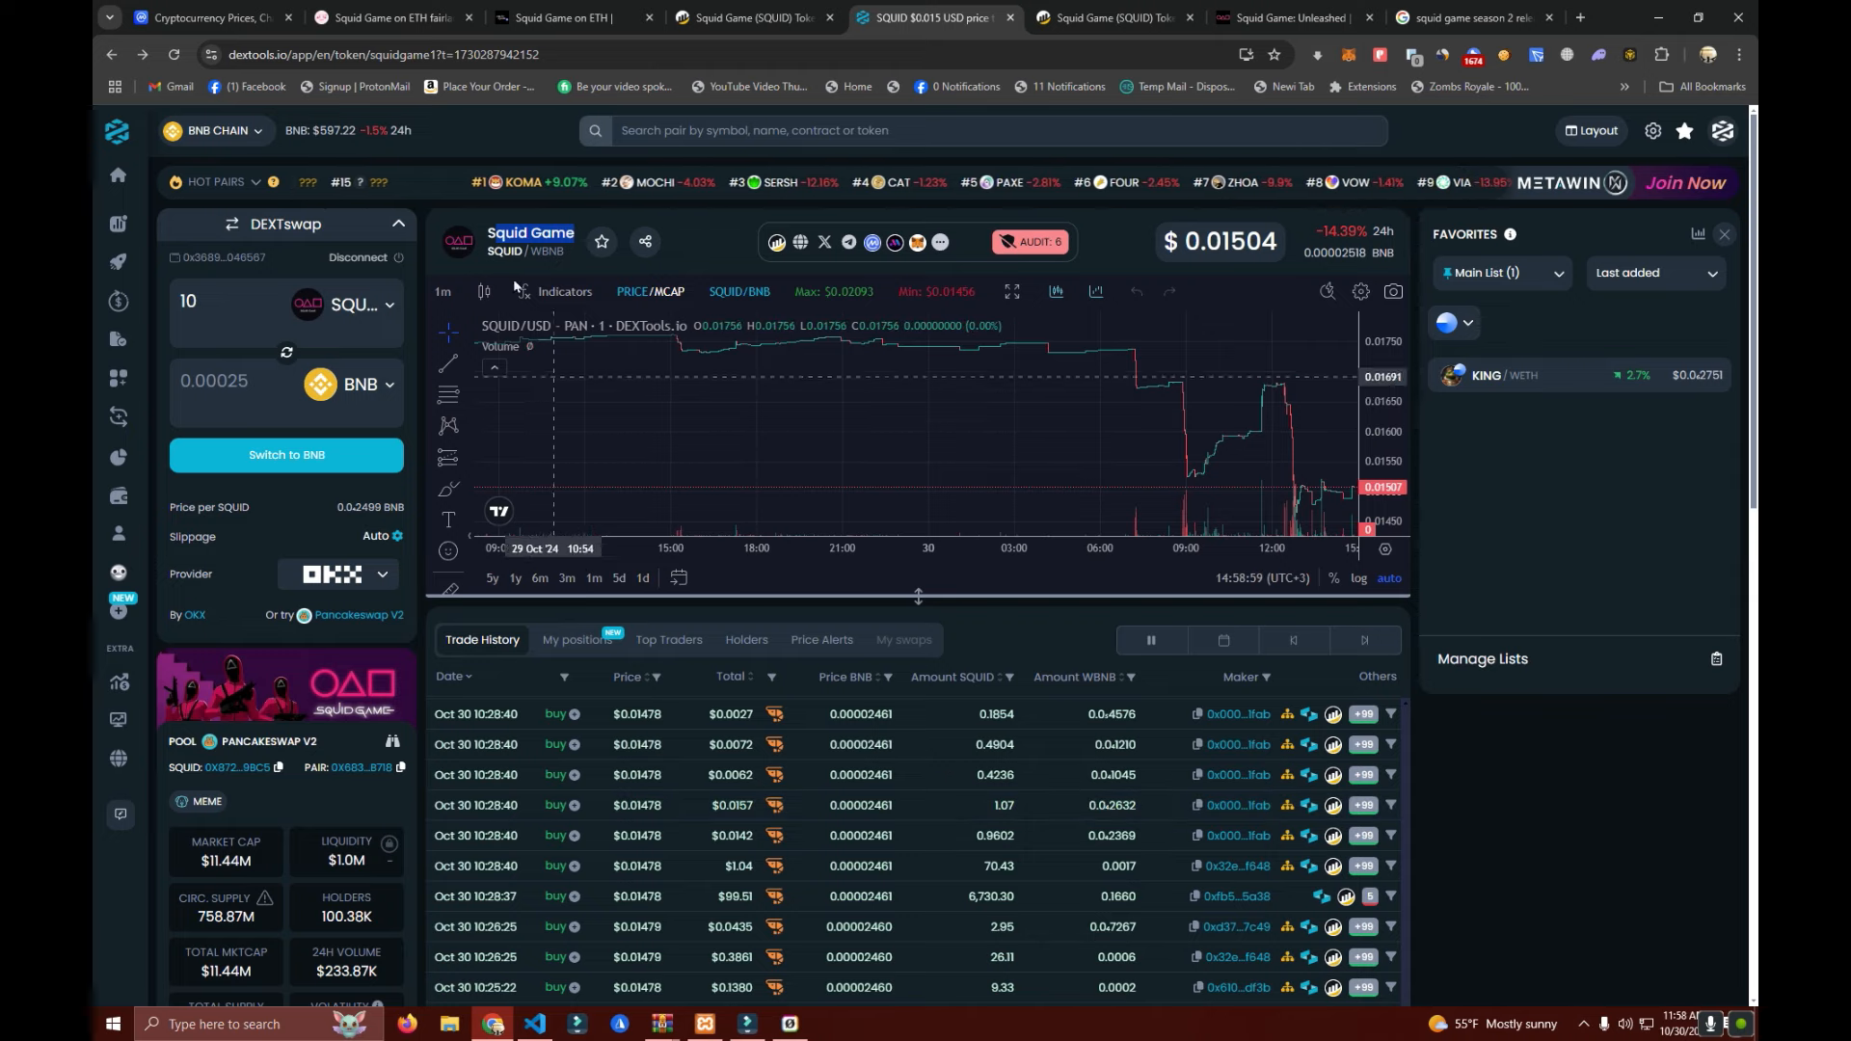
# - Highlight the word 'Game' in the token title, then move to the Season 2 release-date search results
pyautogui.click(553, 232)
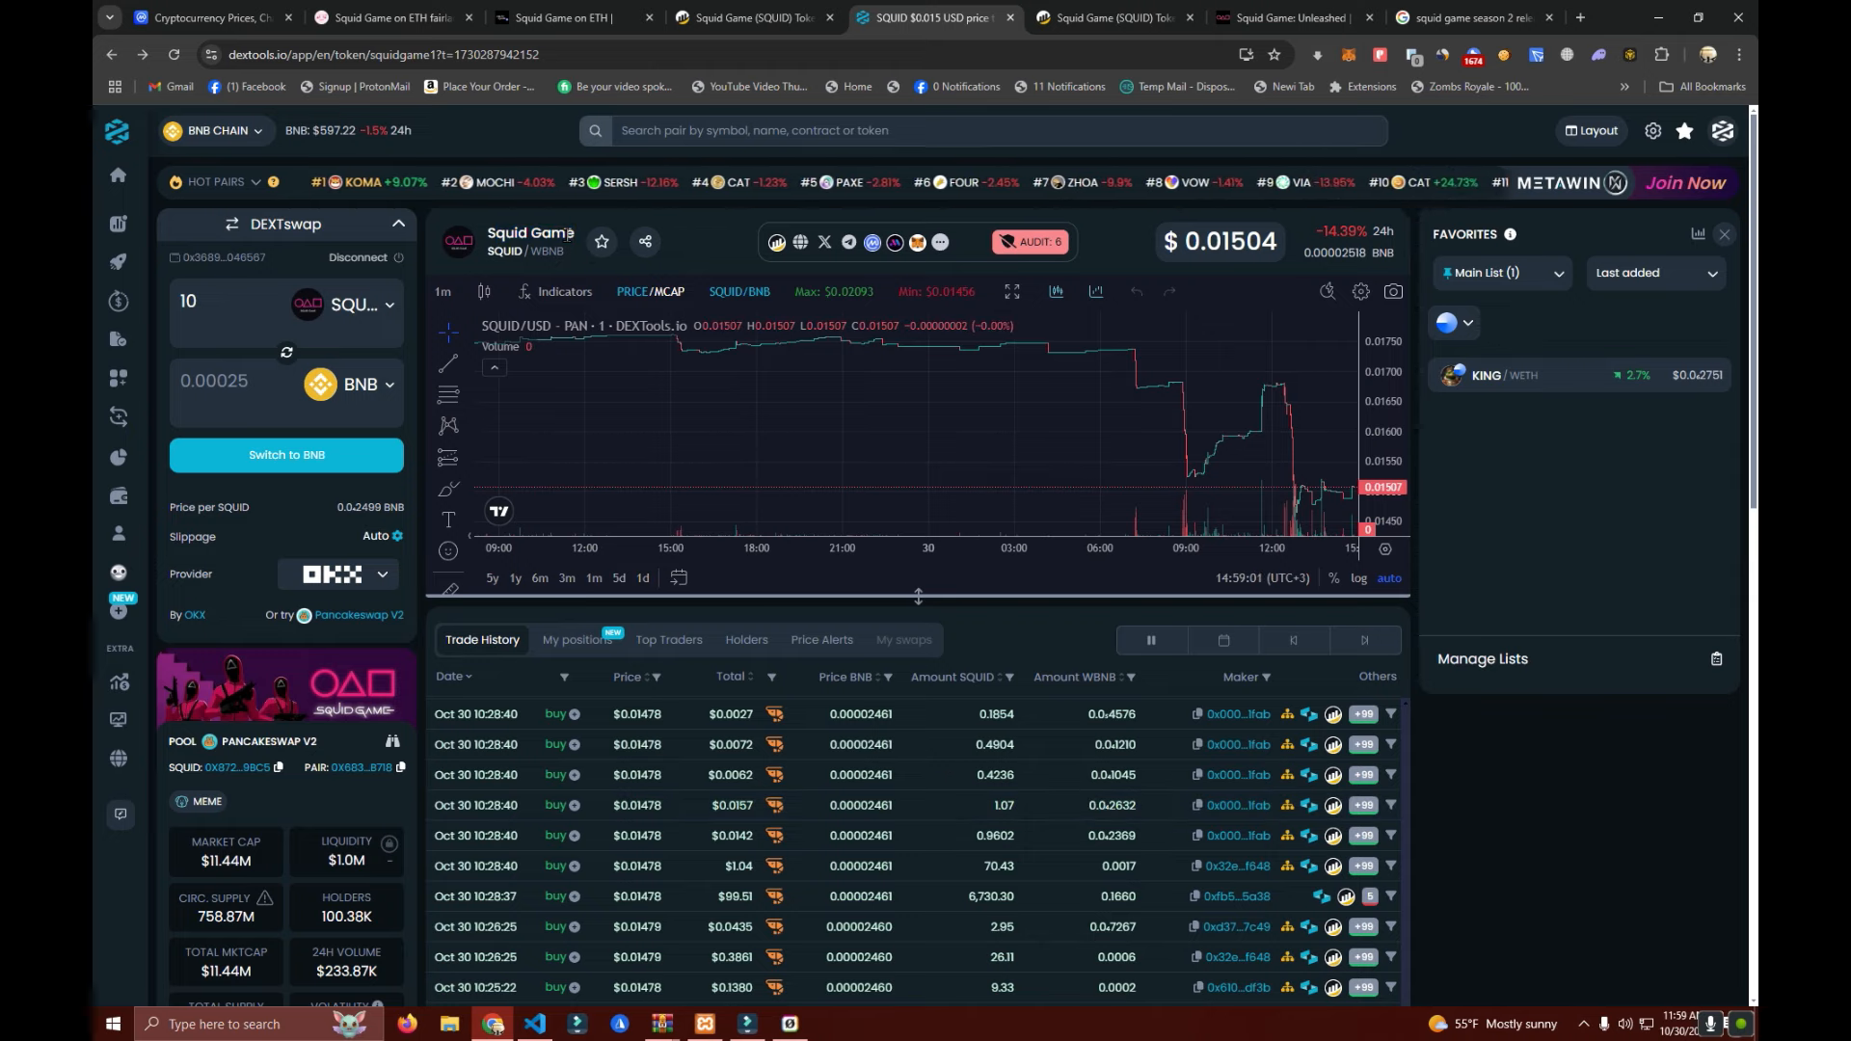
pyautogui.doubleClick(553, 234)
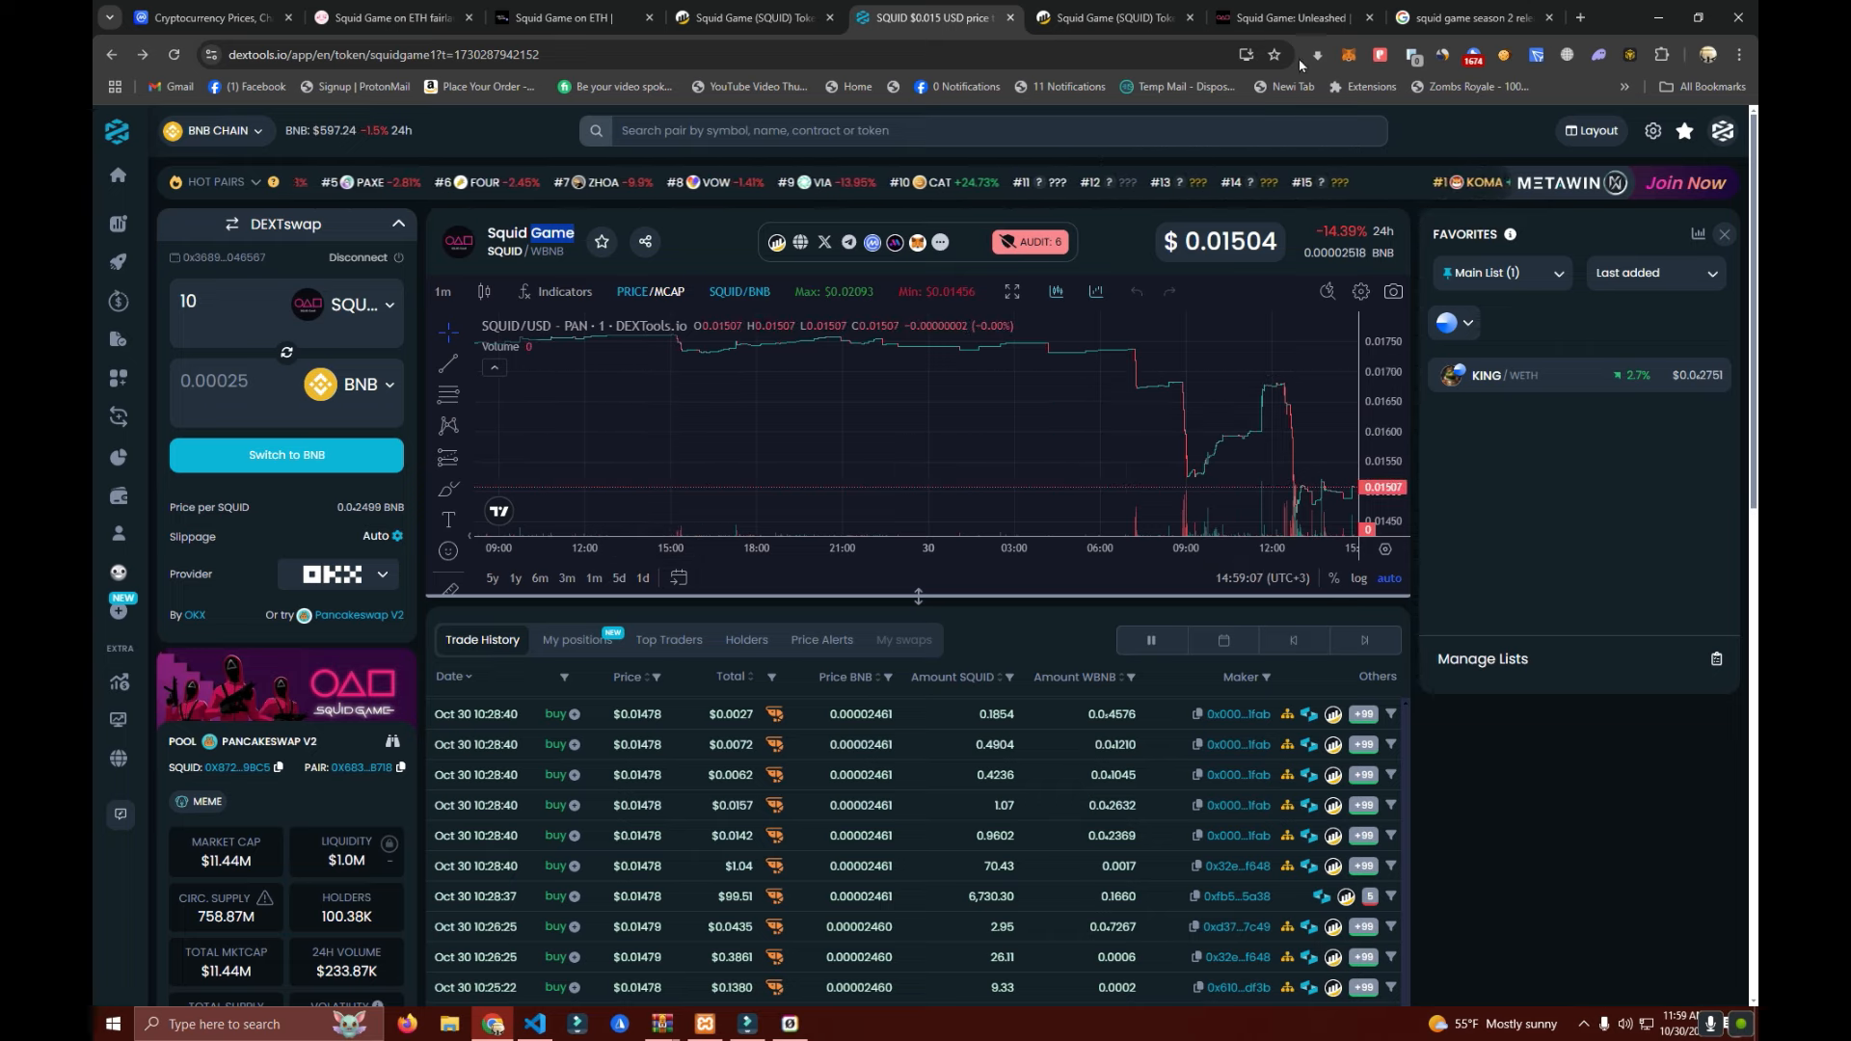
pyautogui.click(1469, 18)
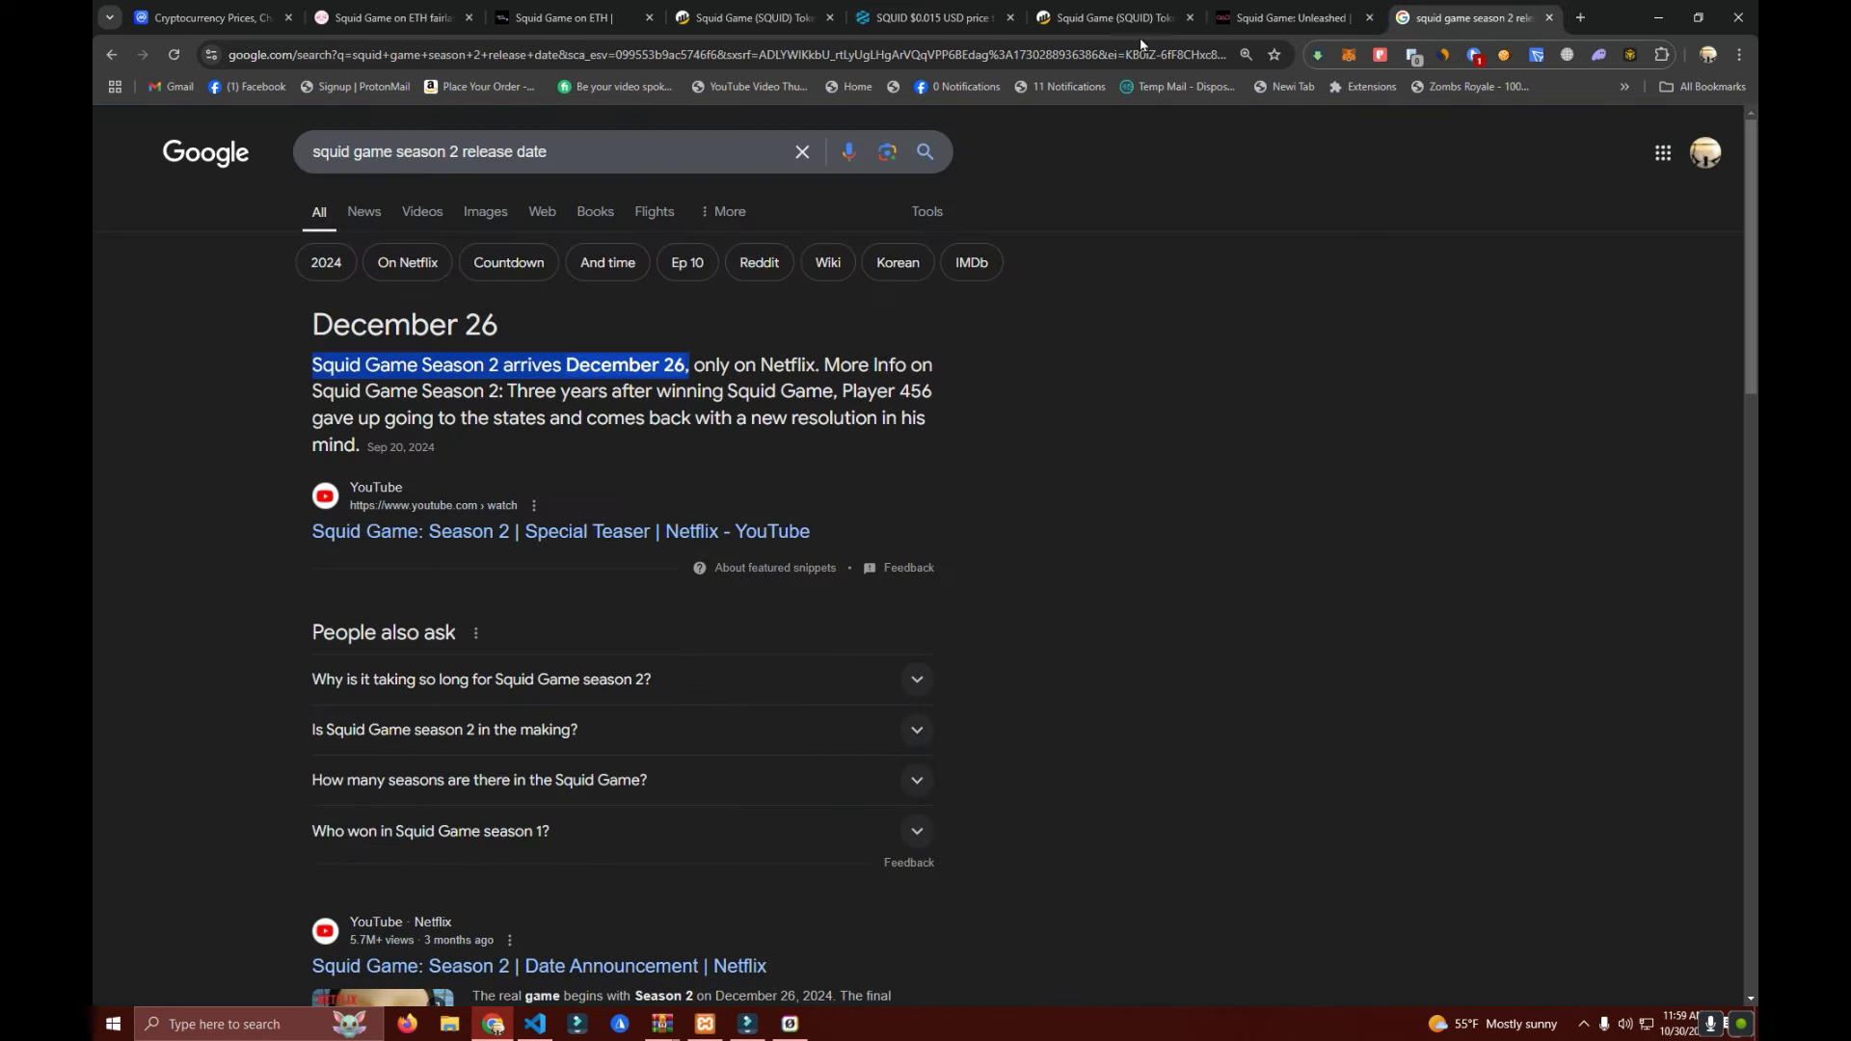
pyautogui.click(932, 17)
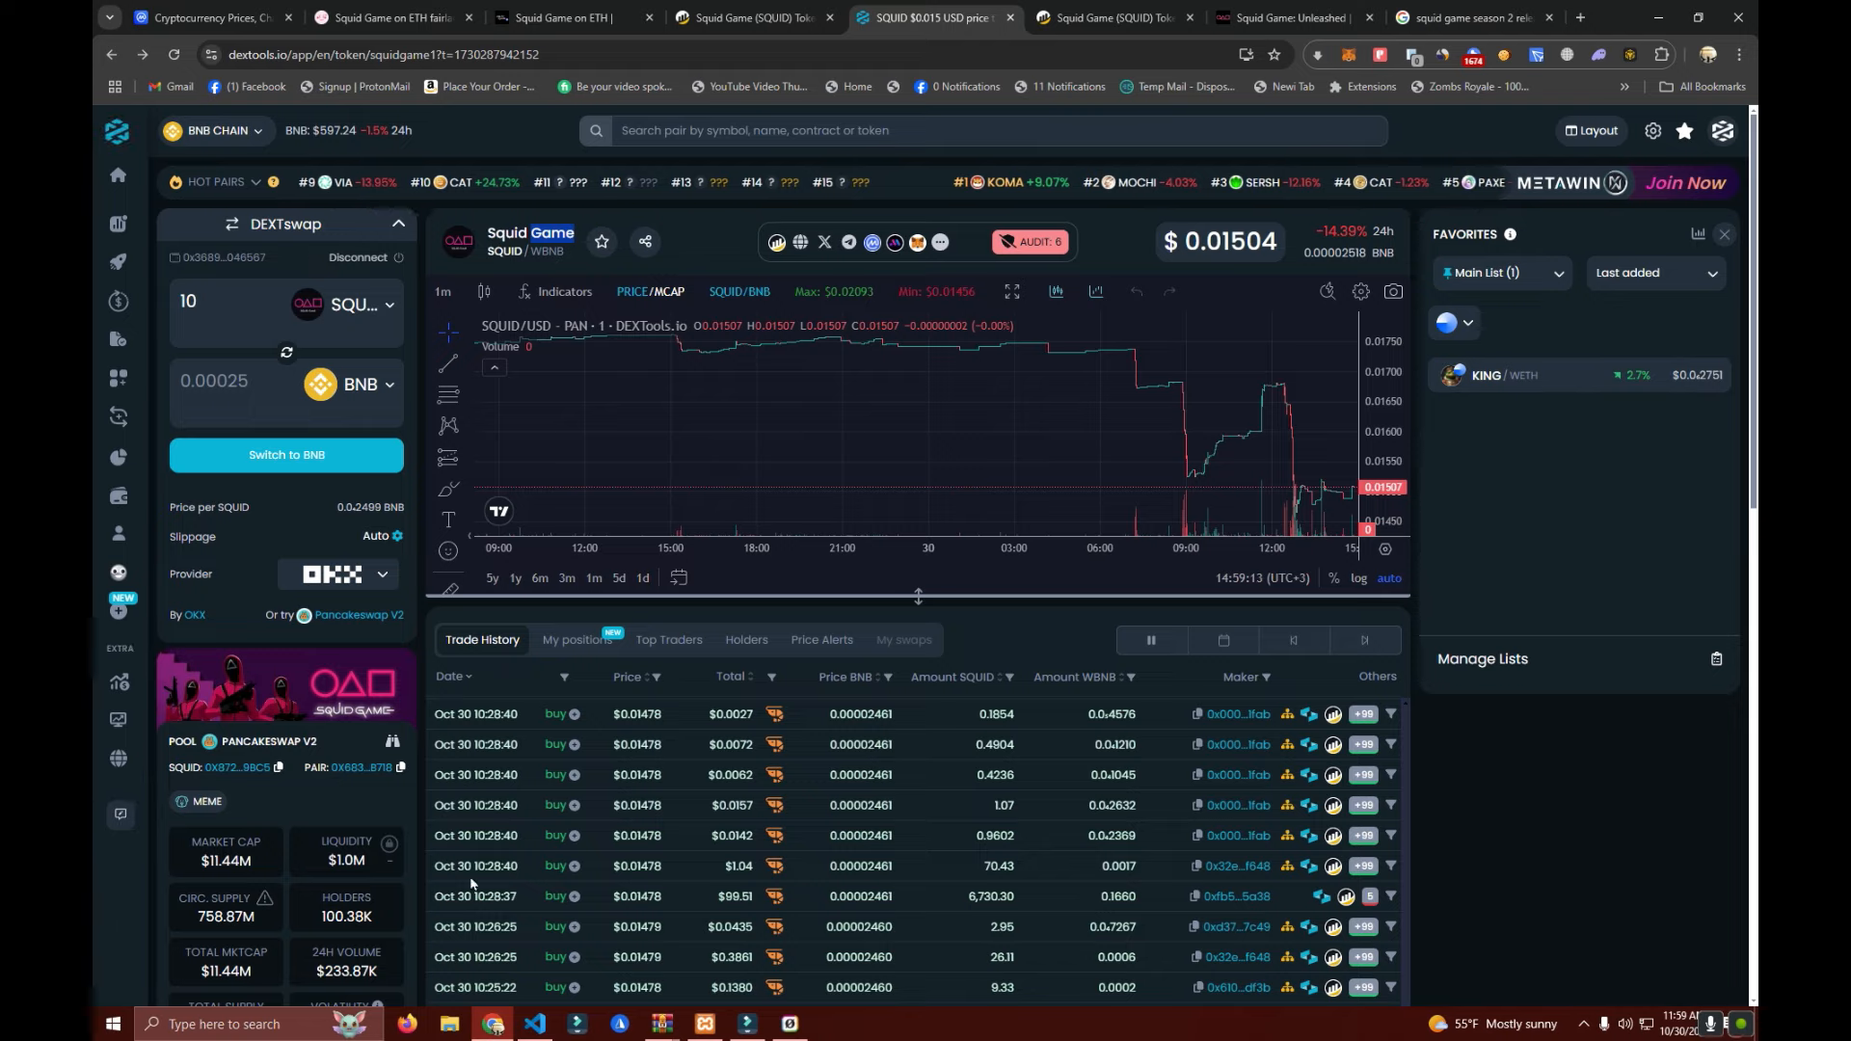
pyautogui.scroll(-1, 926, 578)
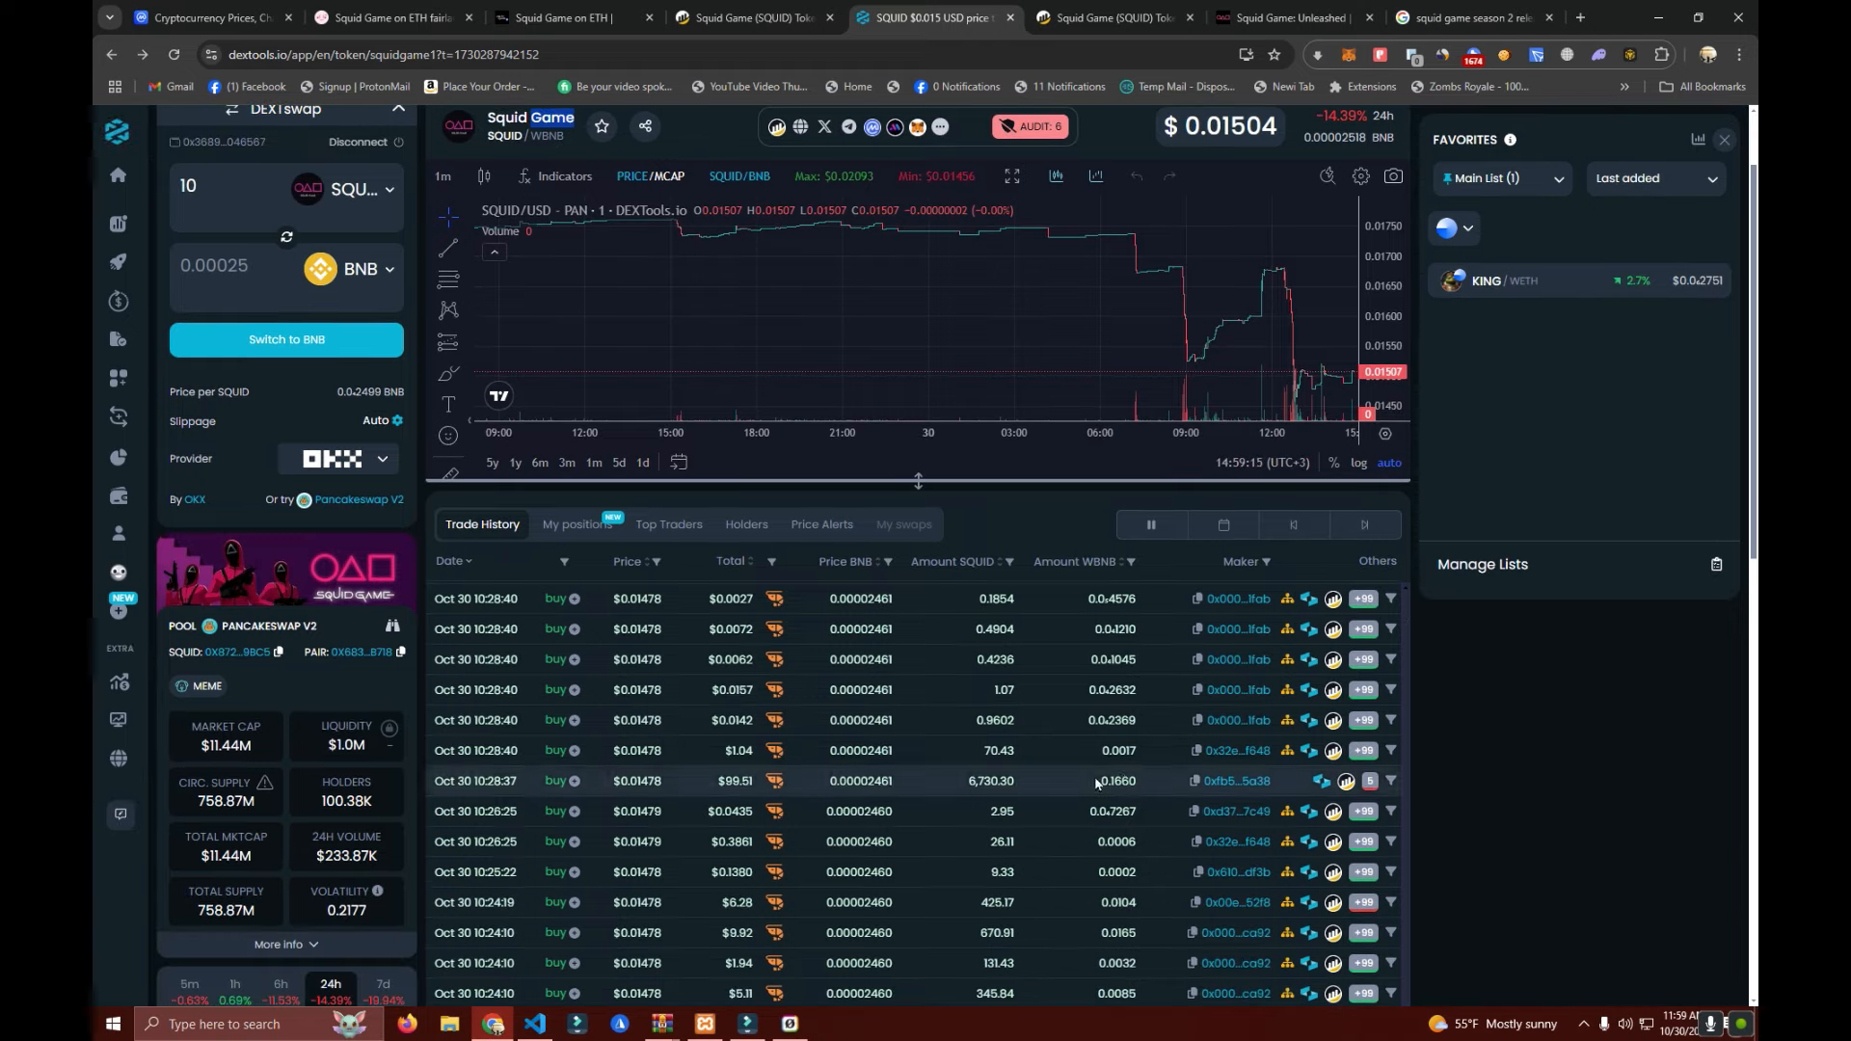
pyautogui.scroll(1, 325, 800)
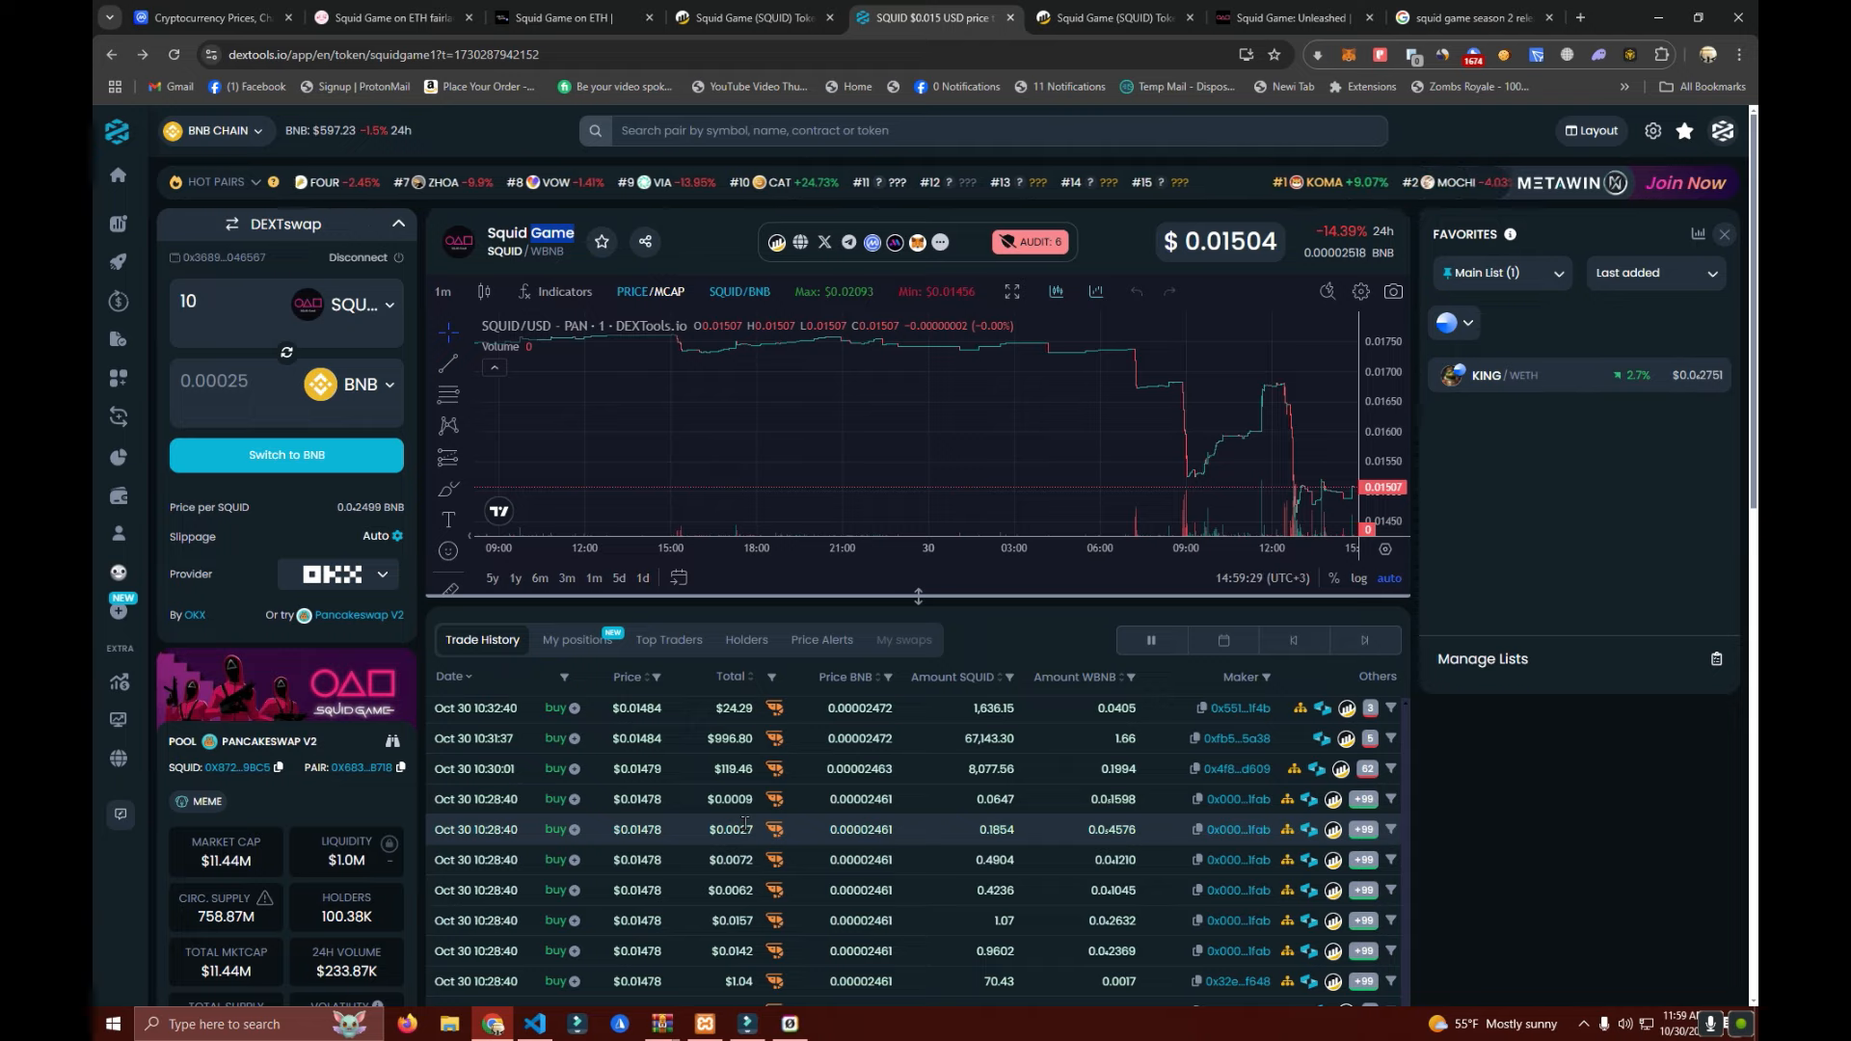
pyautogui.scroll(-3, 745, 828)
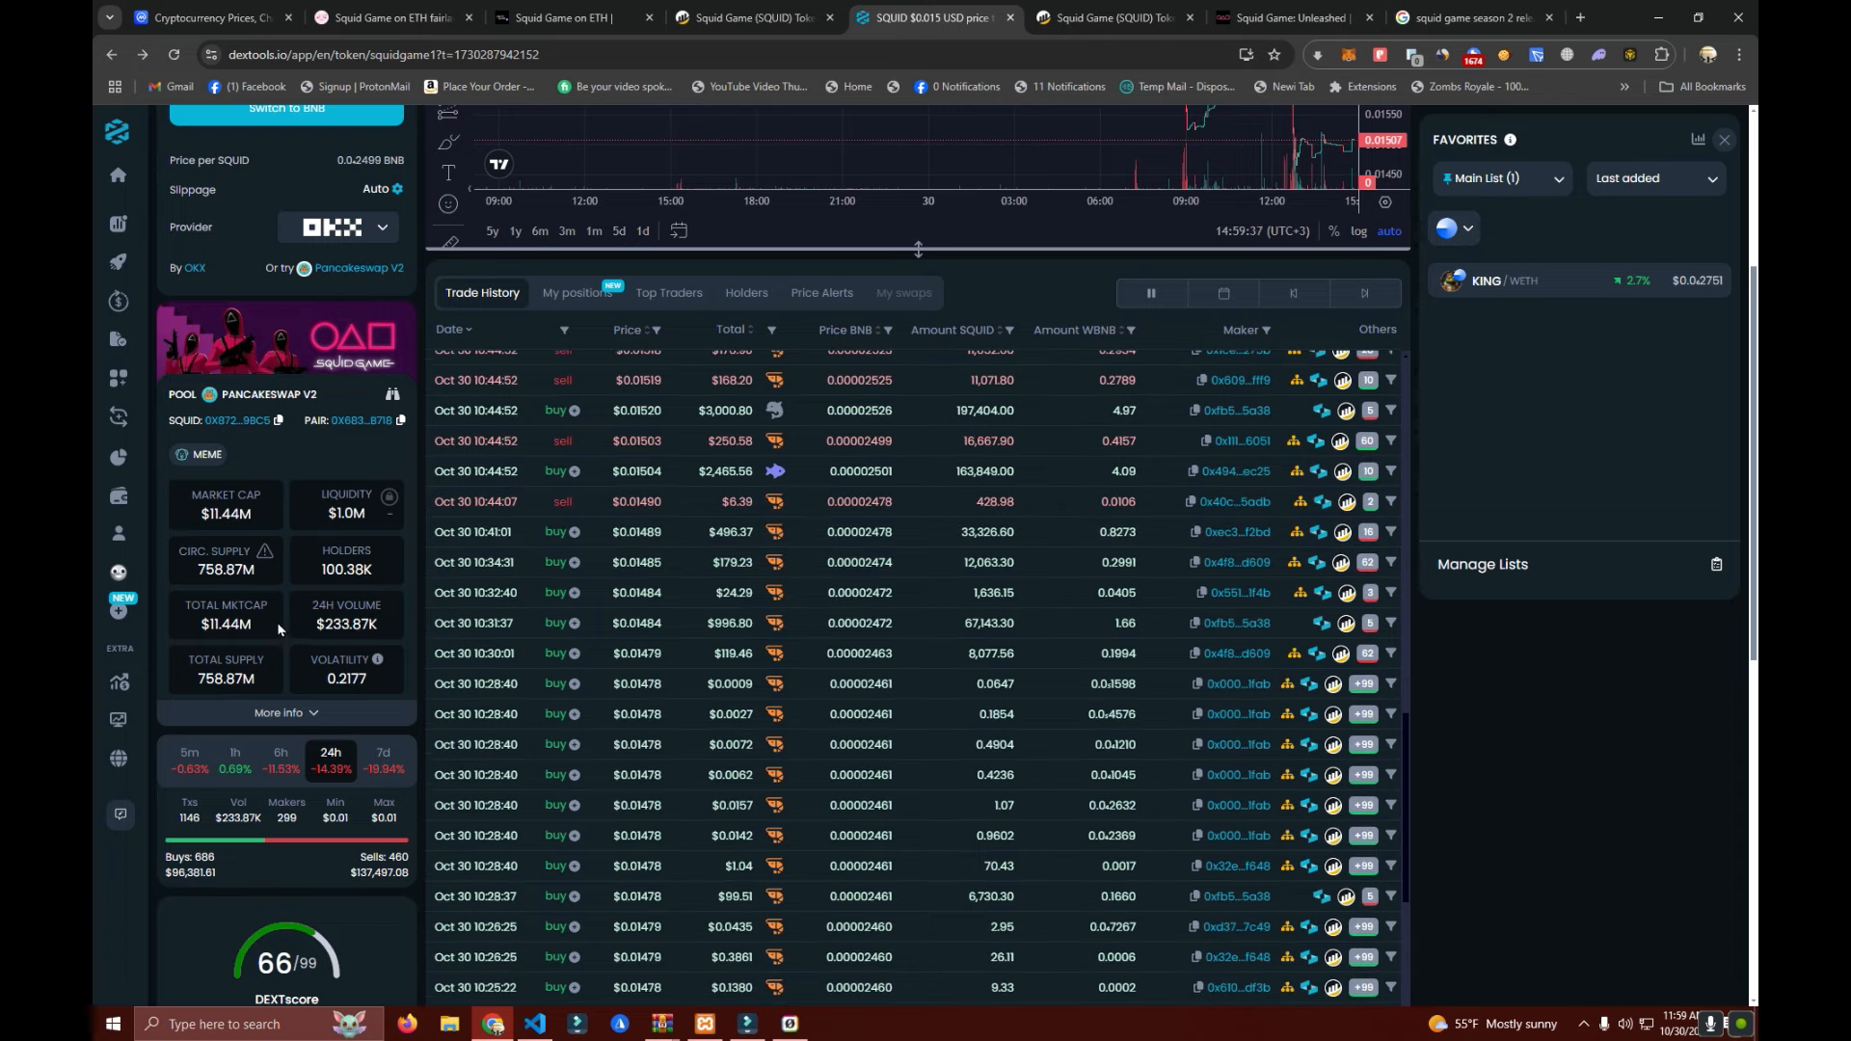
pyautogui.scroll(5, 745, 579)
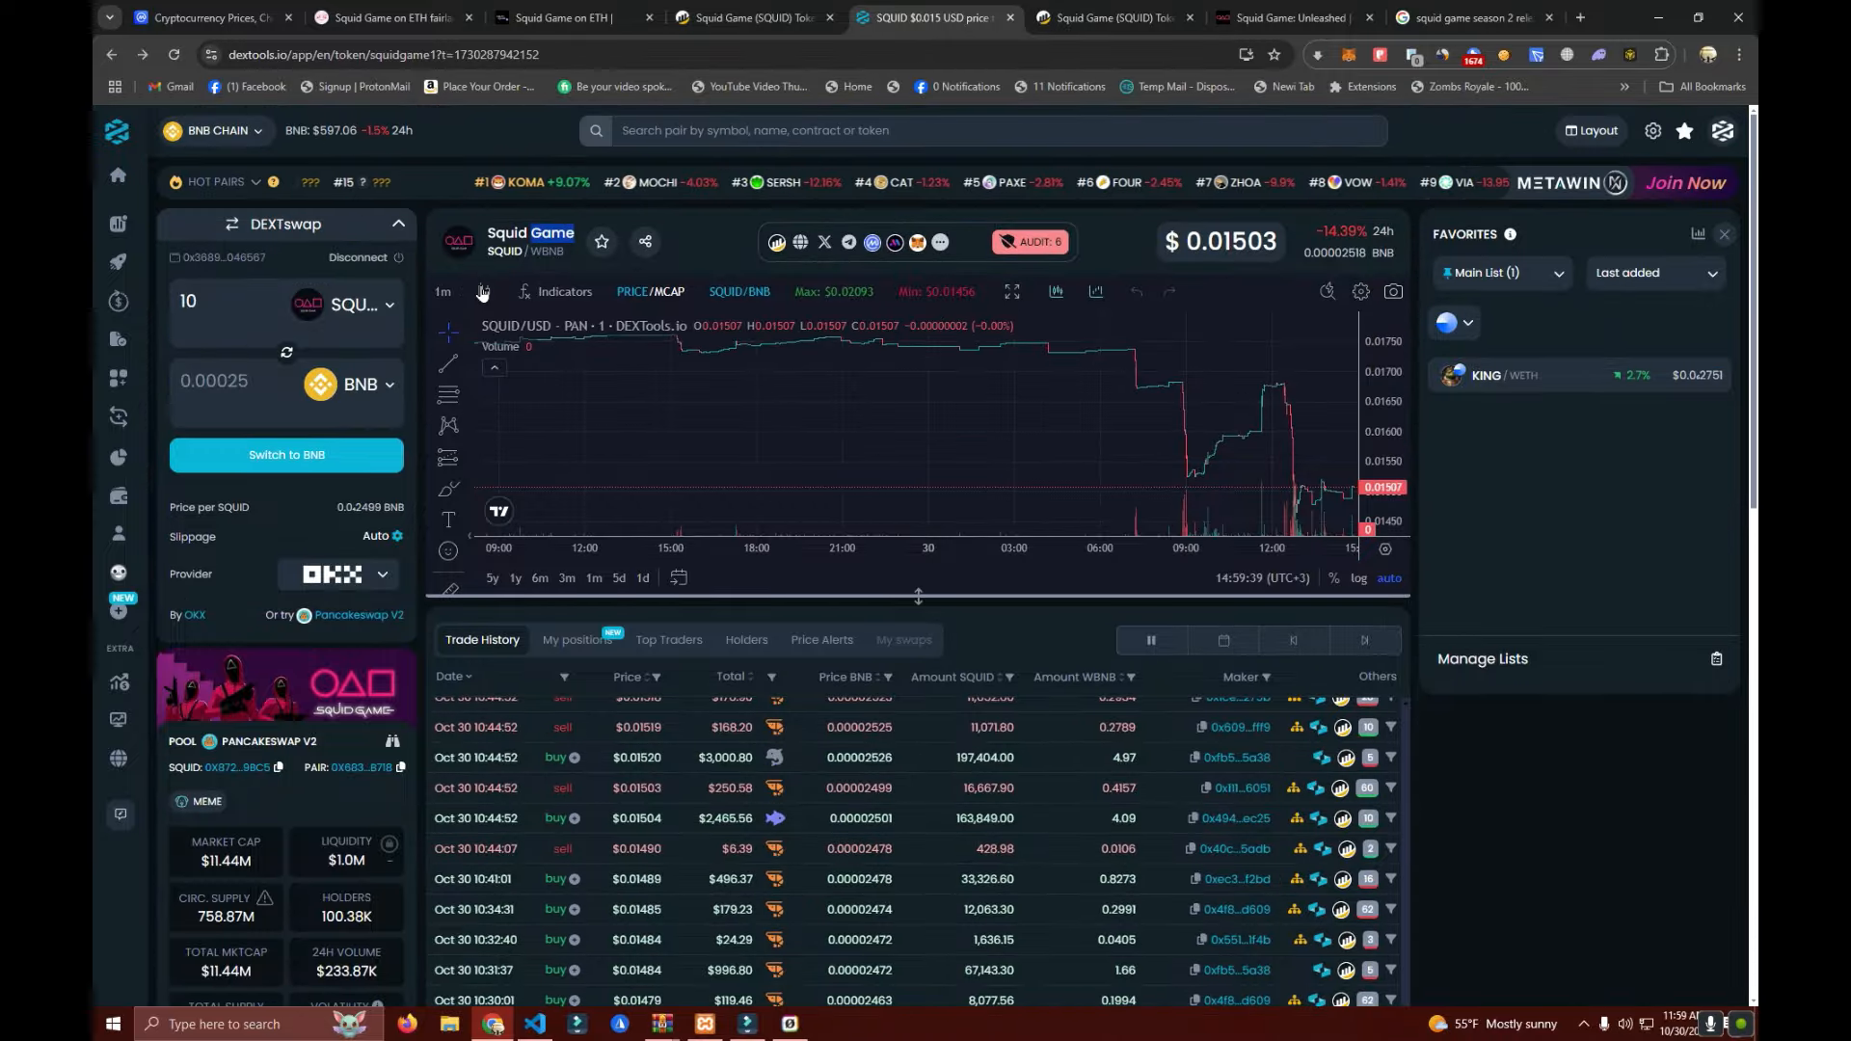
pyautogui.scroll(-1, 311, 716)
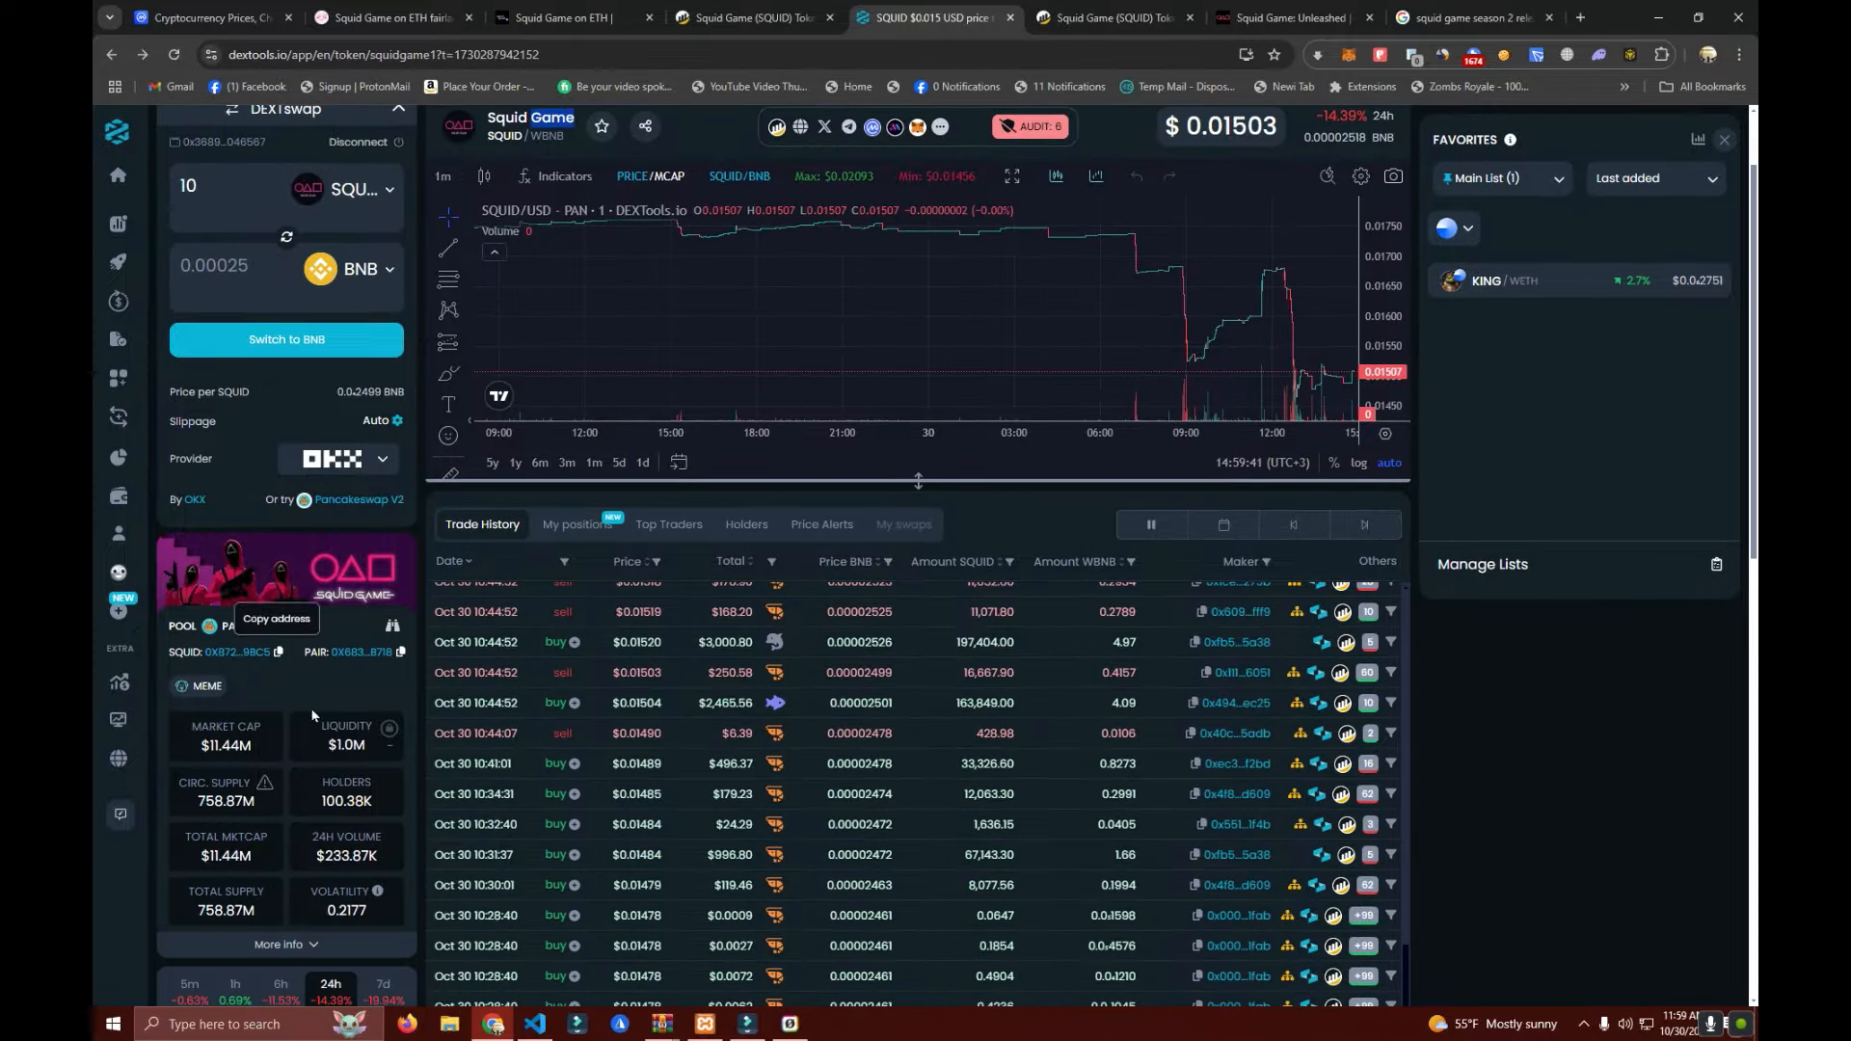
pyautogui.scroll(-1, 314, 679)
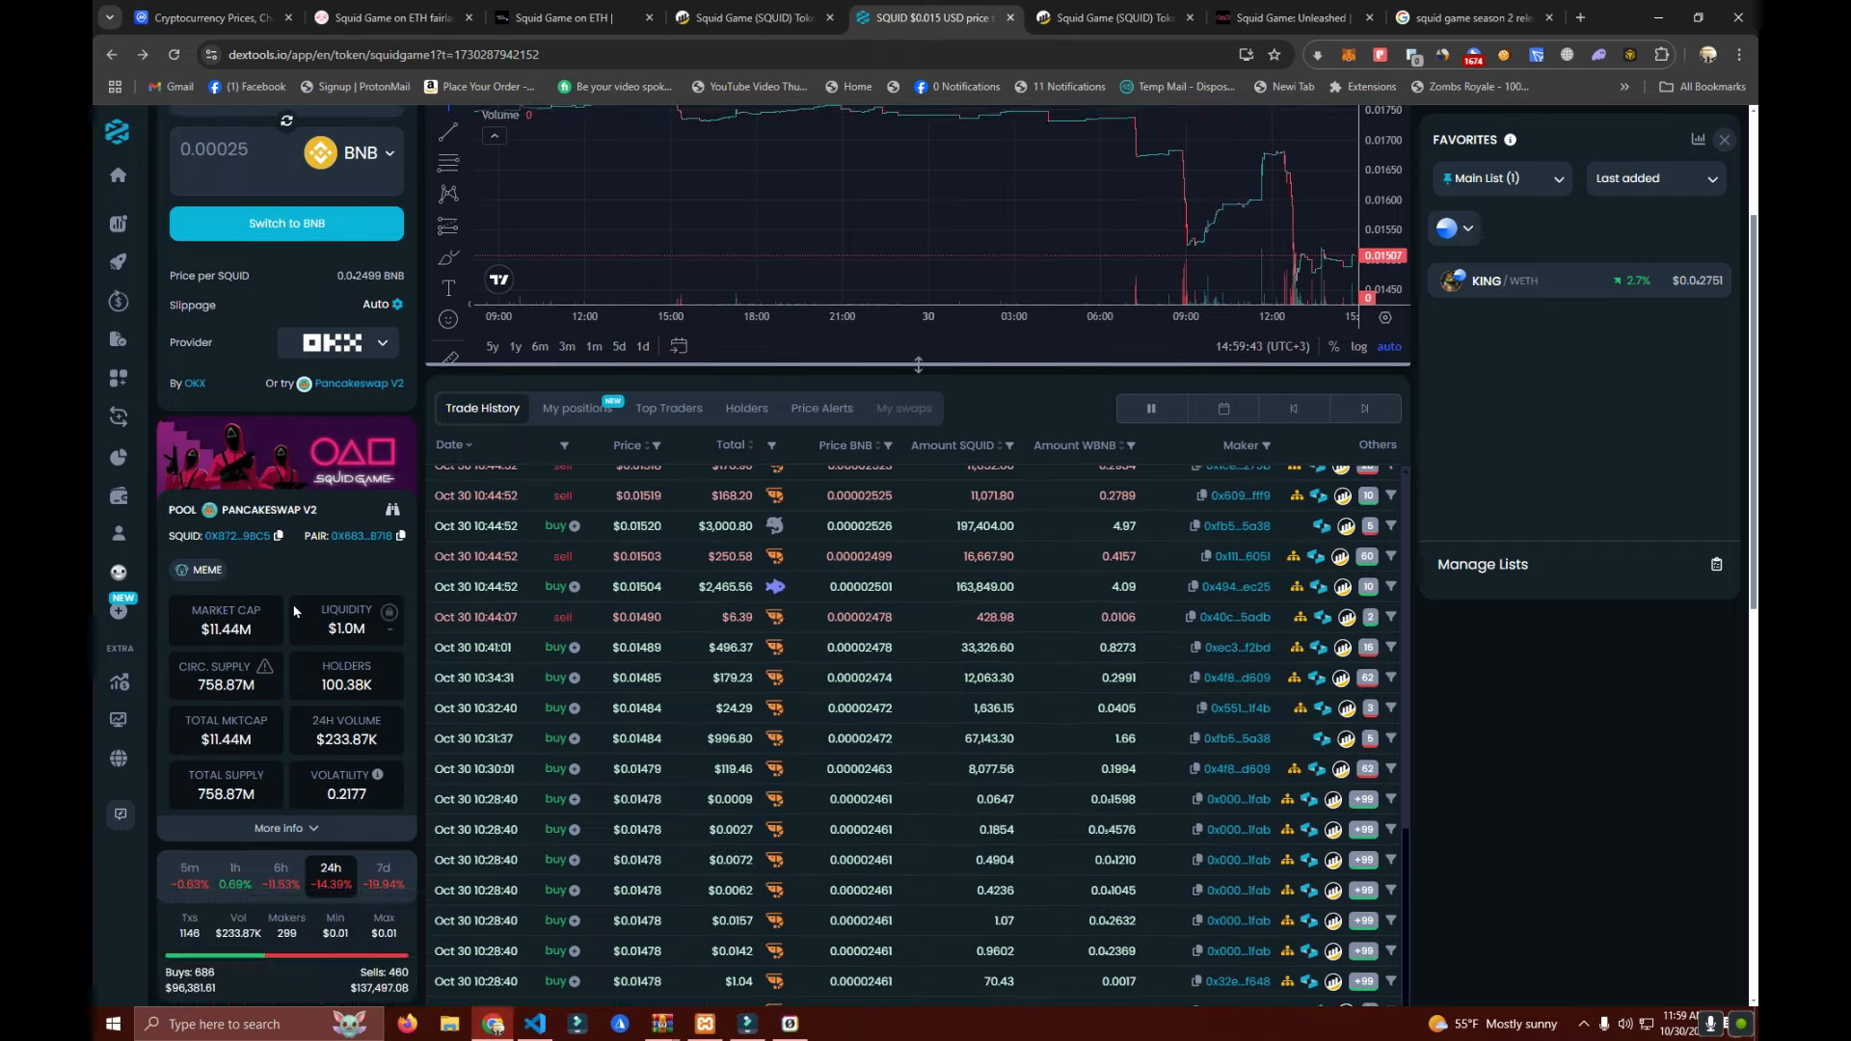
pyautogui.scroll(-5, 324, 630)
pyautogui.scroll(-4, 322, 684)
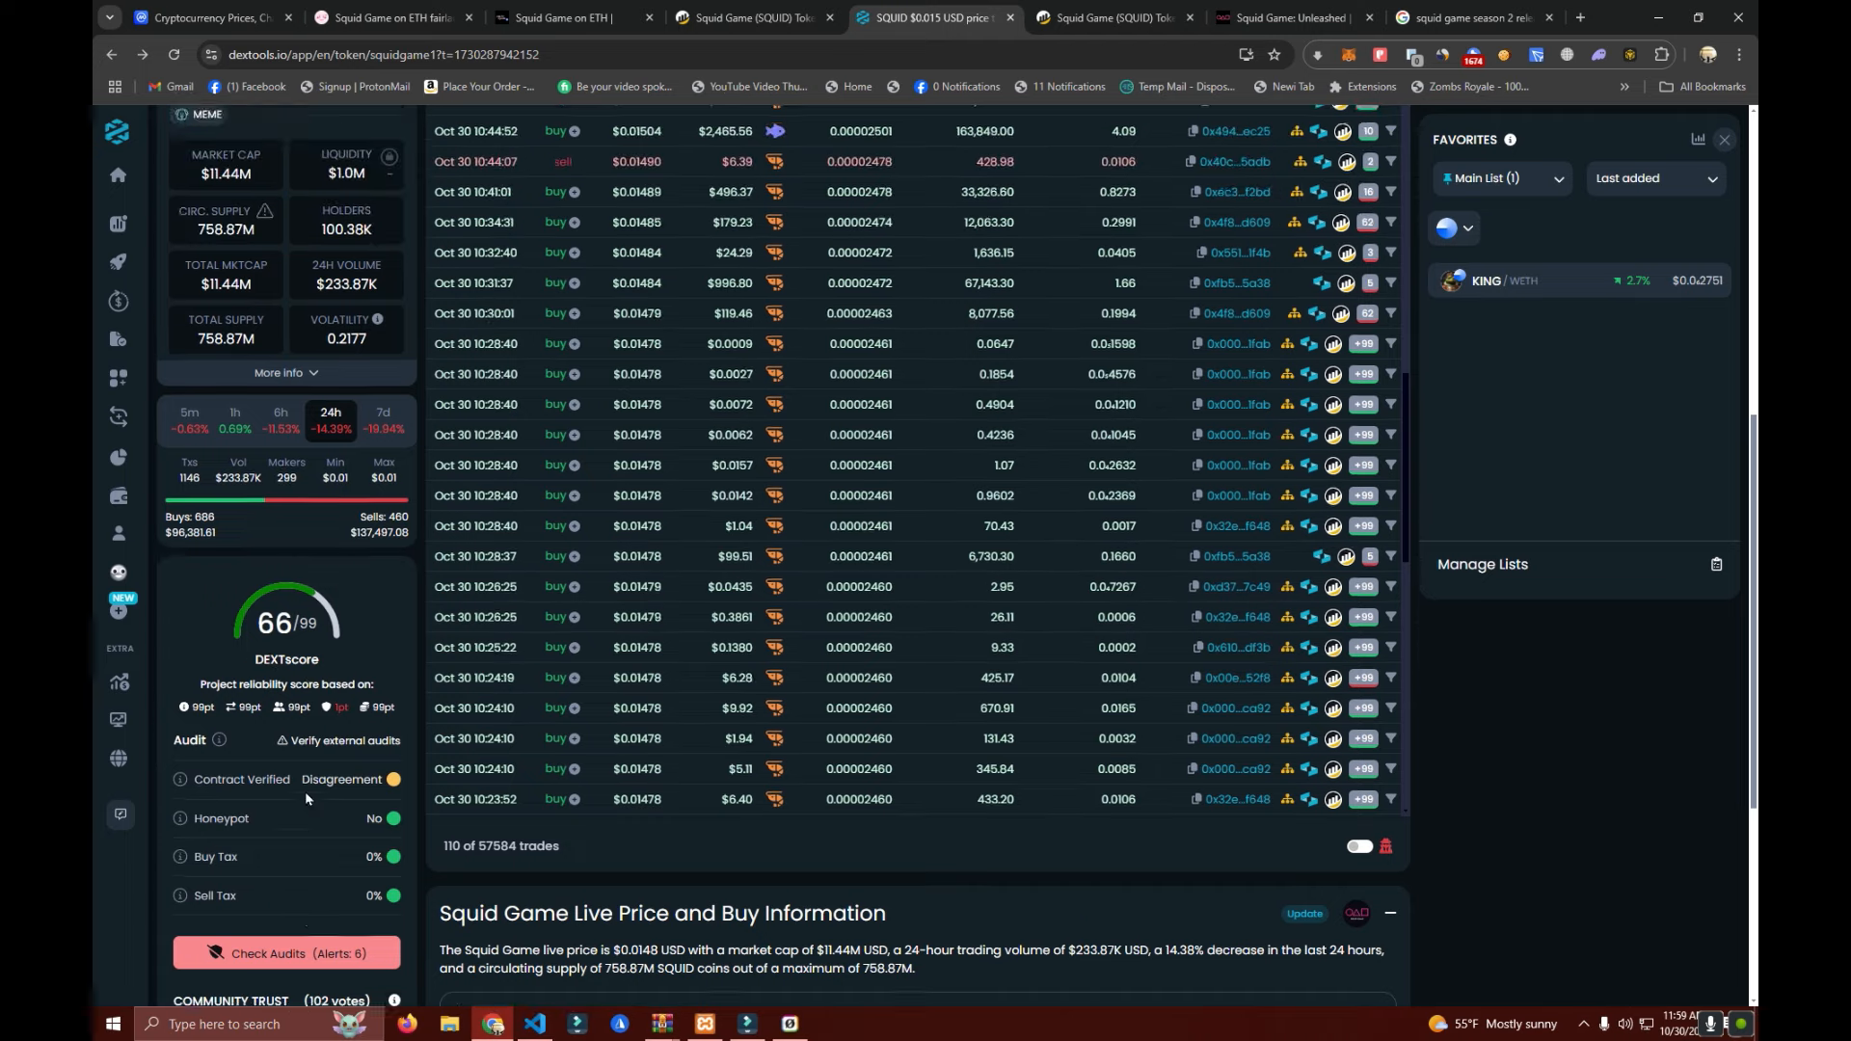
pyautogui.scroll(4, 261, 772)
pyautogui.scroll(5, 298, 782)
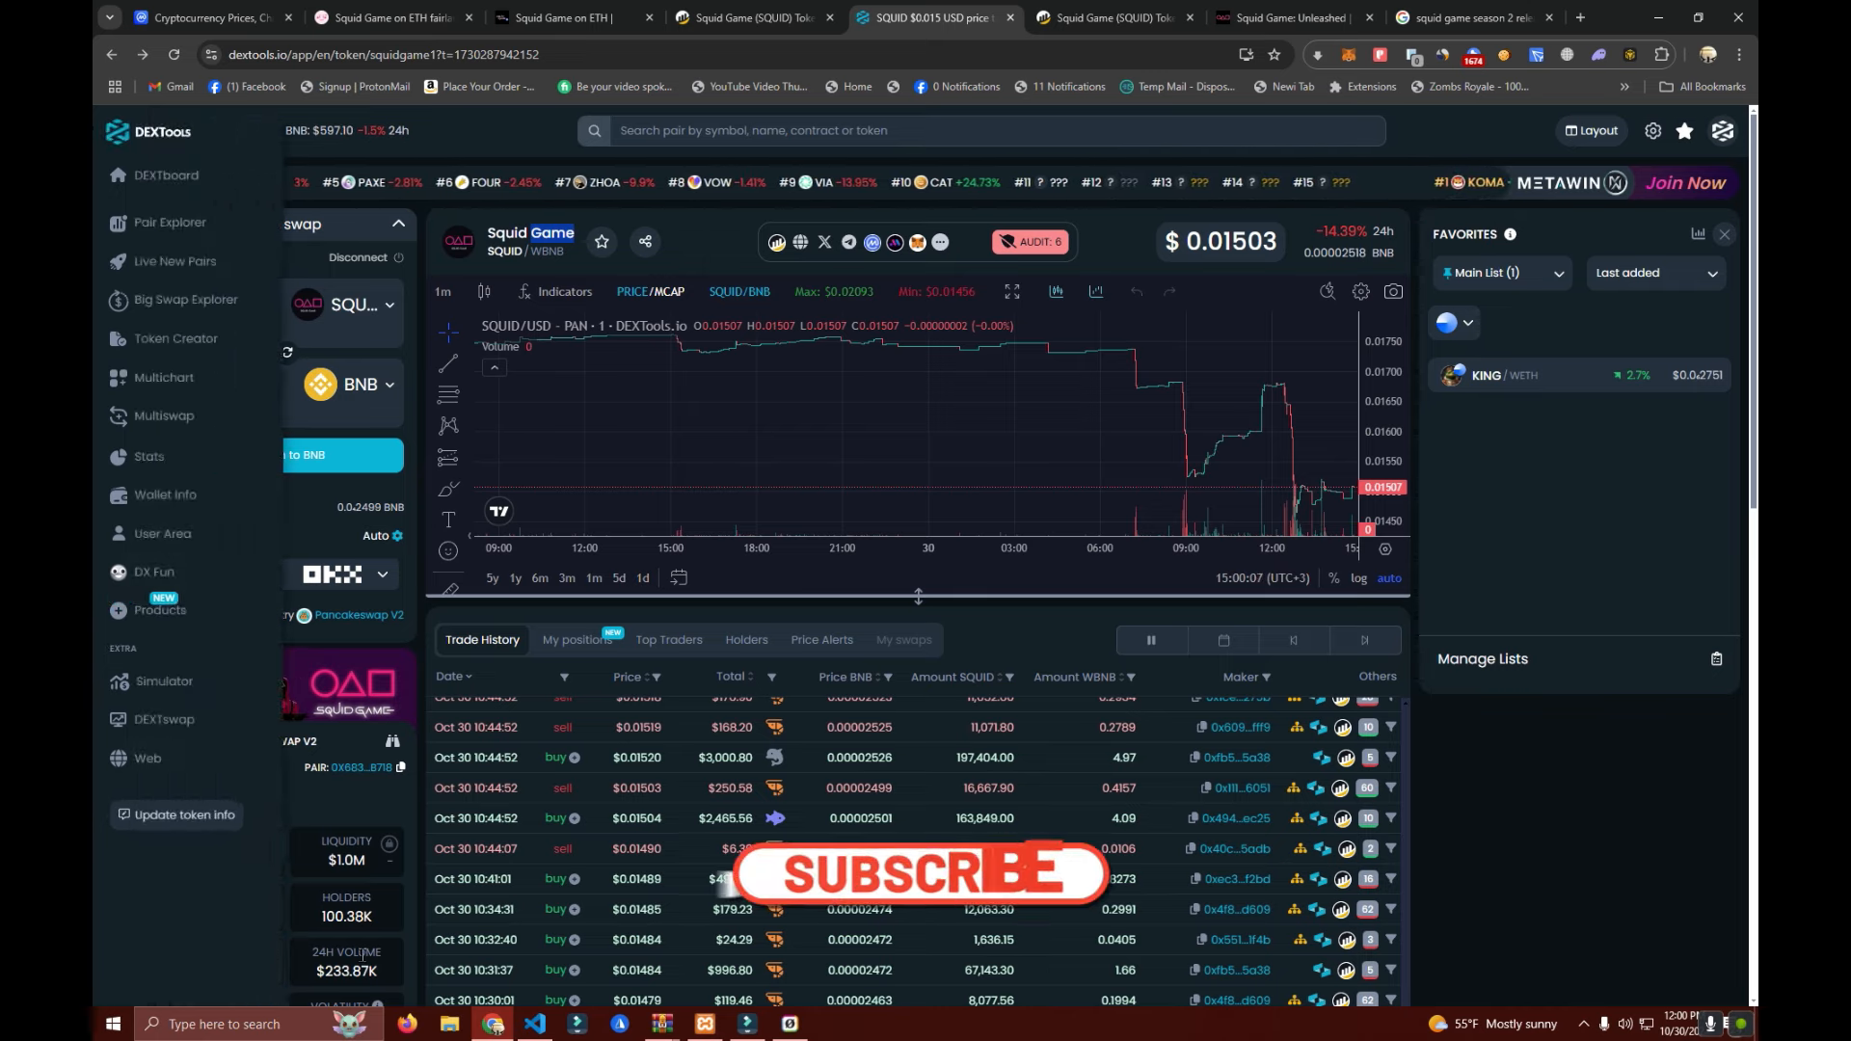
pyautogui.hotkey('ctrl', 'Tab')
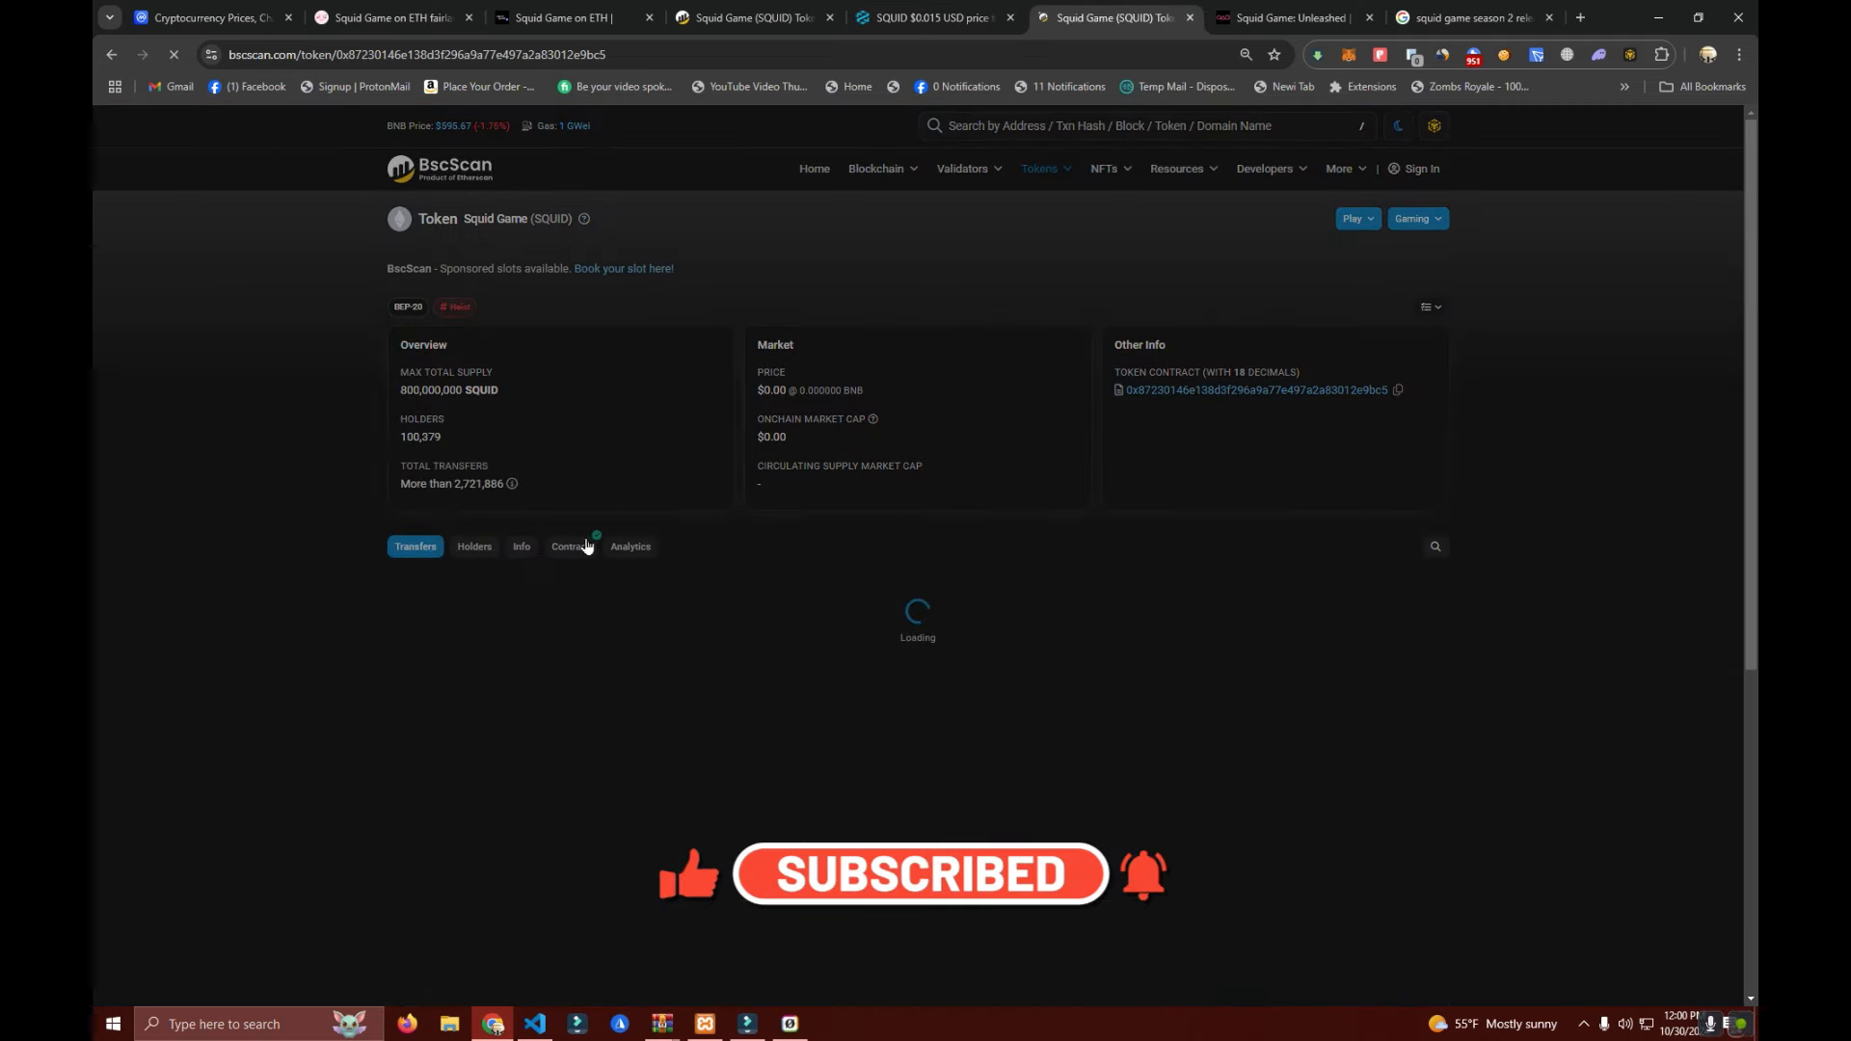
# - Show the Holders list on BscScan and highlight the sixth holder's token quantity
pyautogui.click(474, 546)
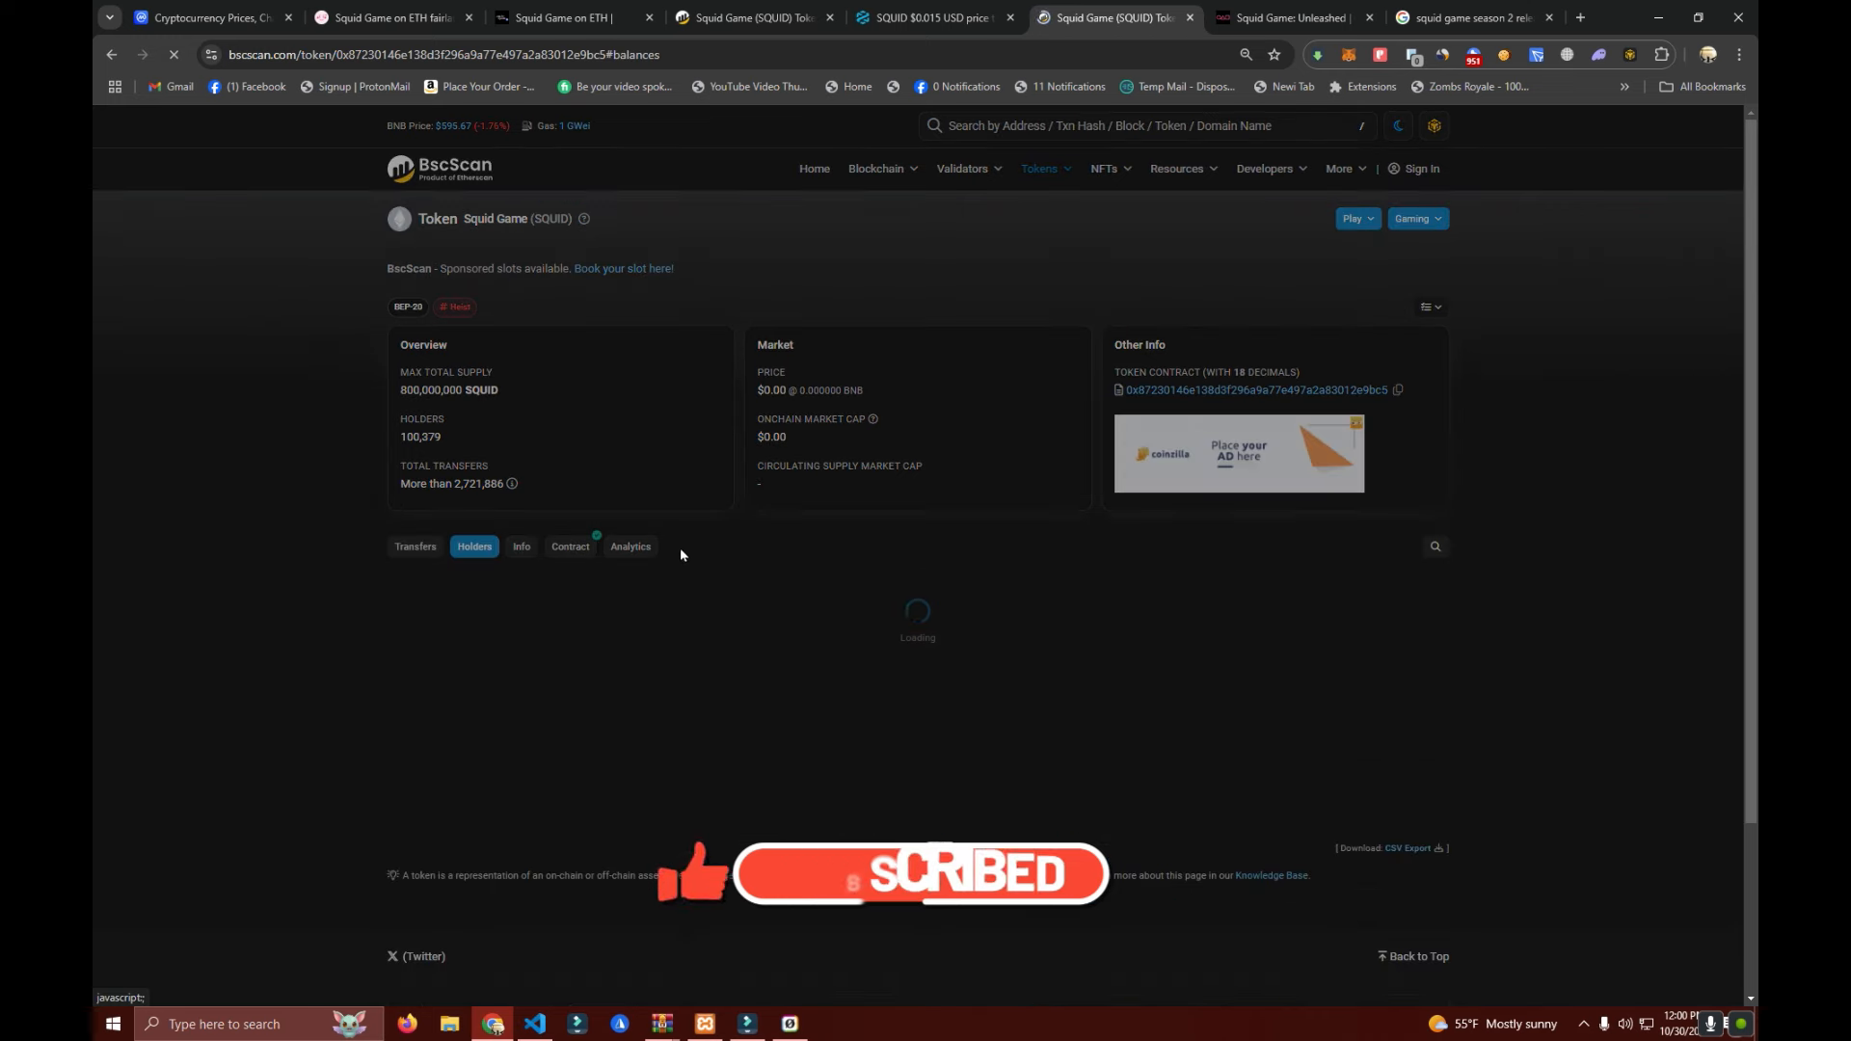
pyautogui.scroll(-1, 821, 678)
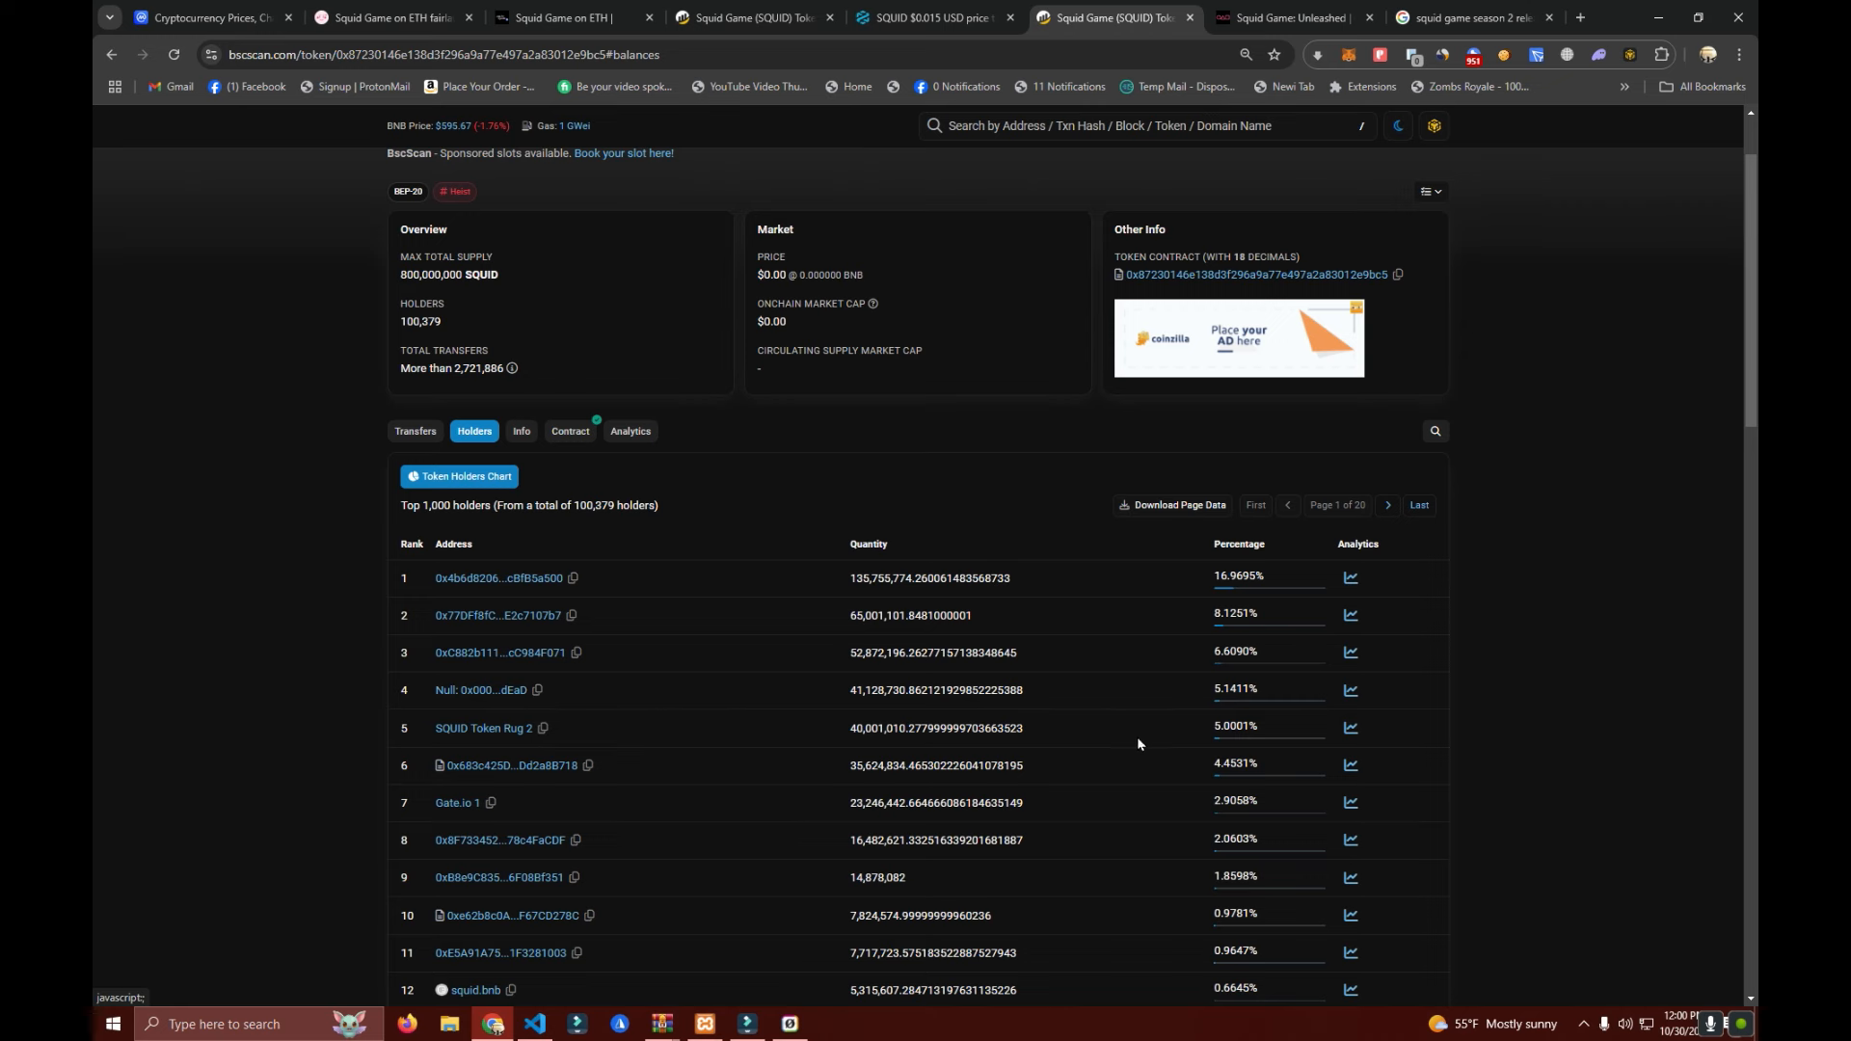
pyautogui.hotkey('ctrl', 'shift', 'Tab')
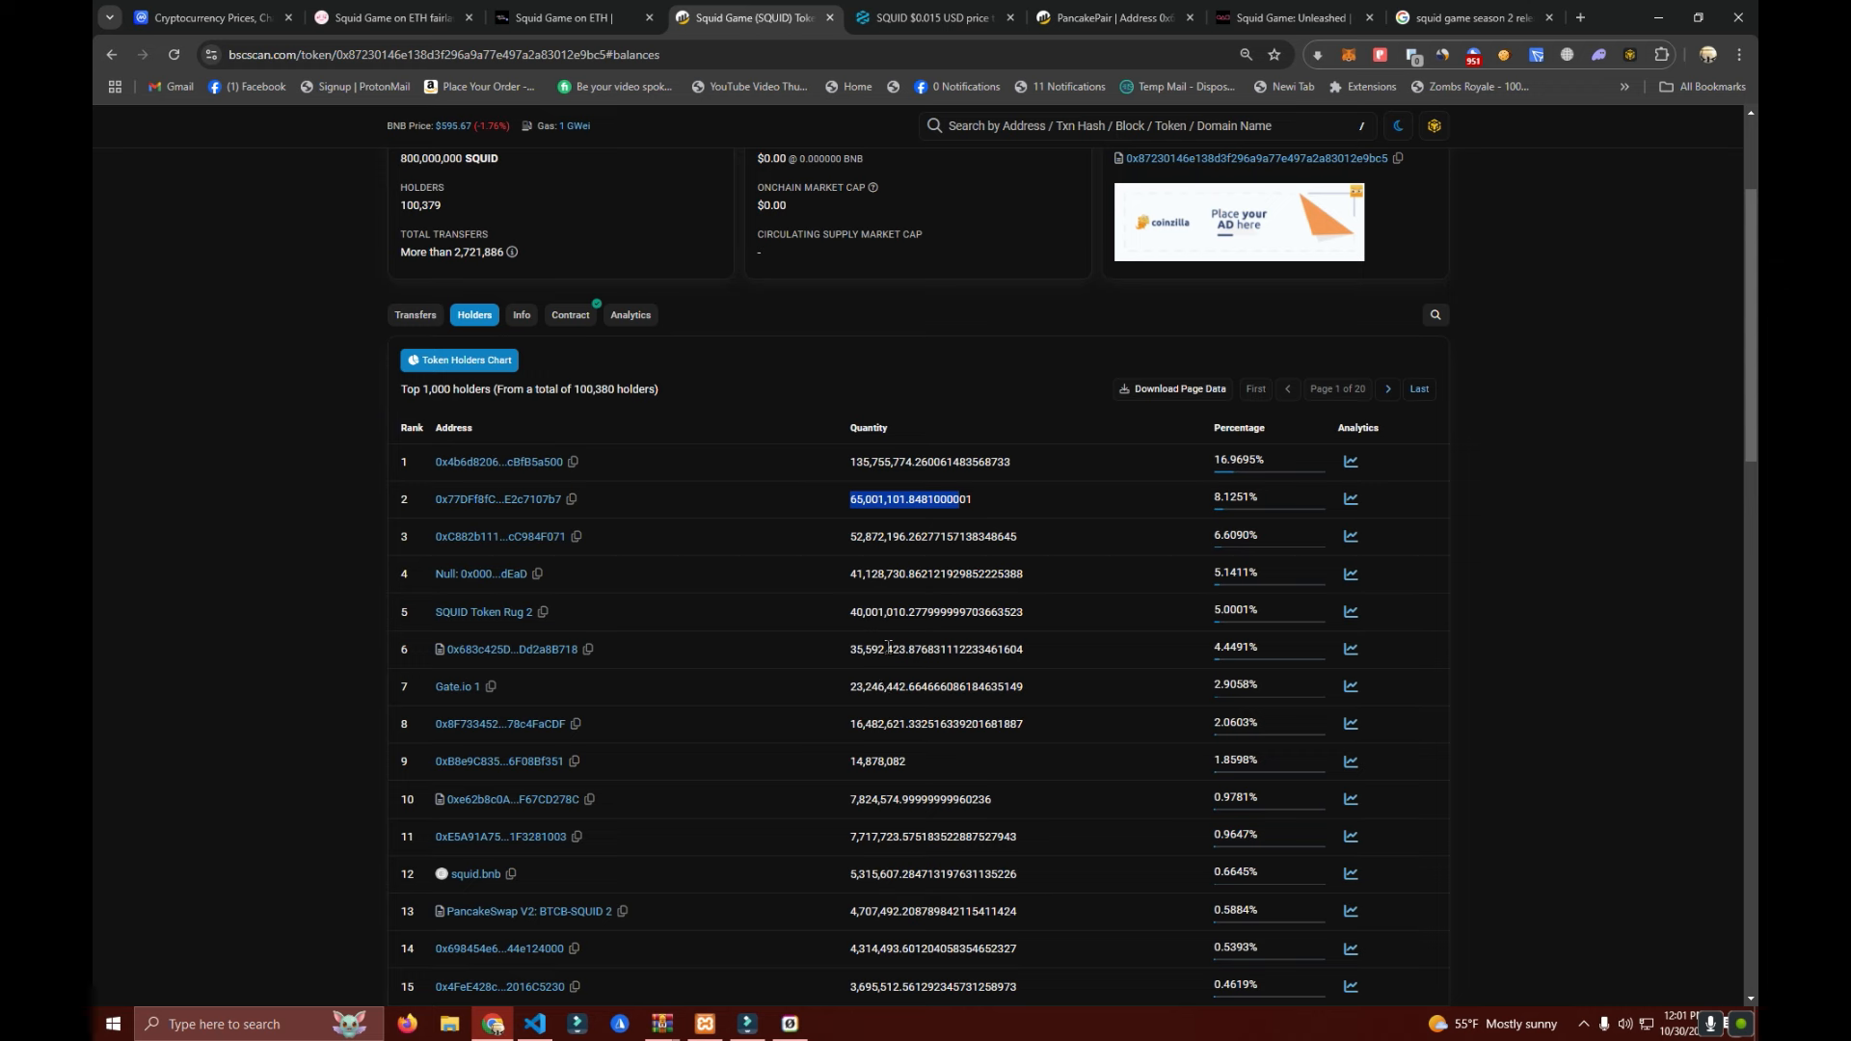
pyautogui.moveTo(887, 649)
pyautogui.mouseDown()
pyautogui.moveTo(852, 648)
pyautogui.moveTo(850, 610)
pyautogui.mouseUp()
pyautogui.scroll(3, 584, 476)
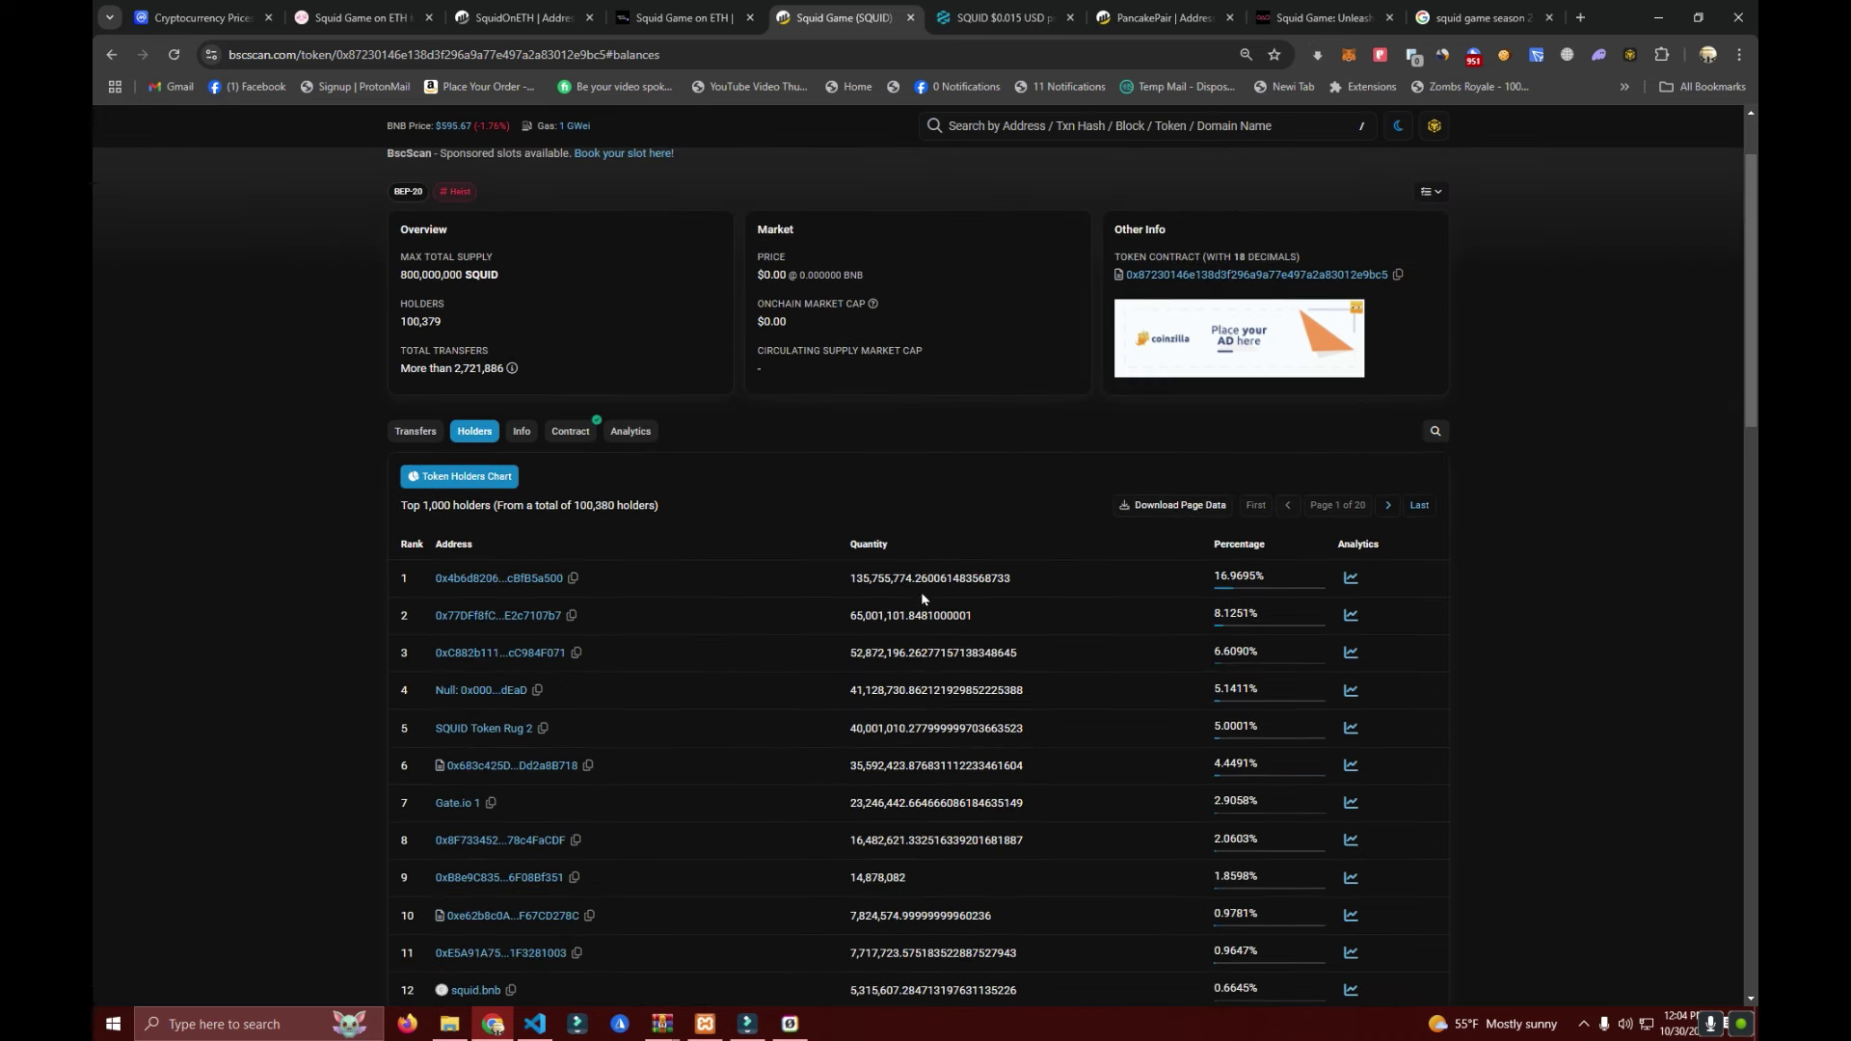
pyautogui.scroll(2, 922, 596)
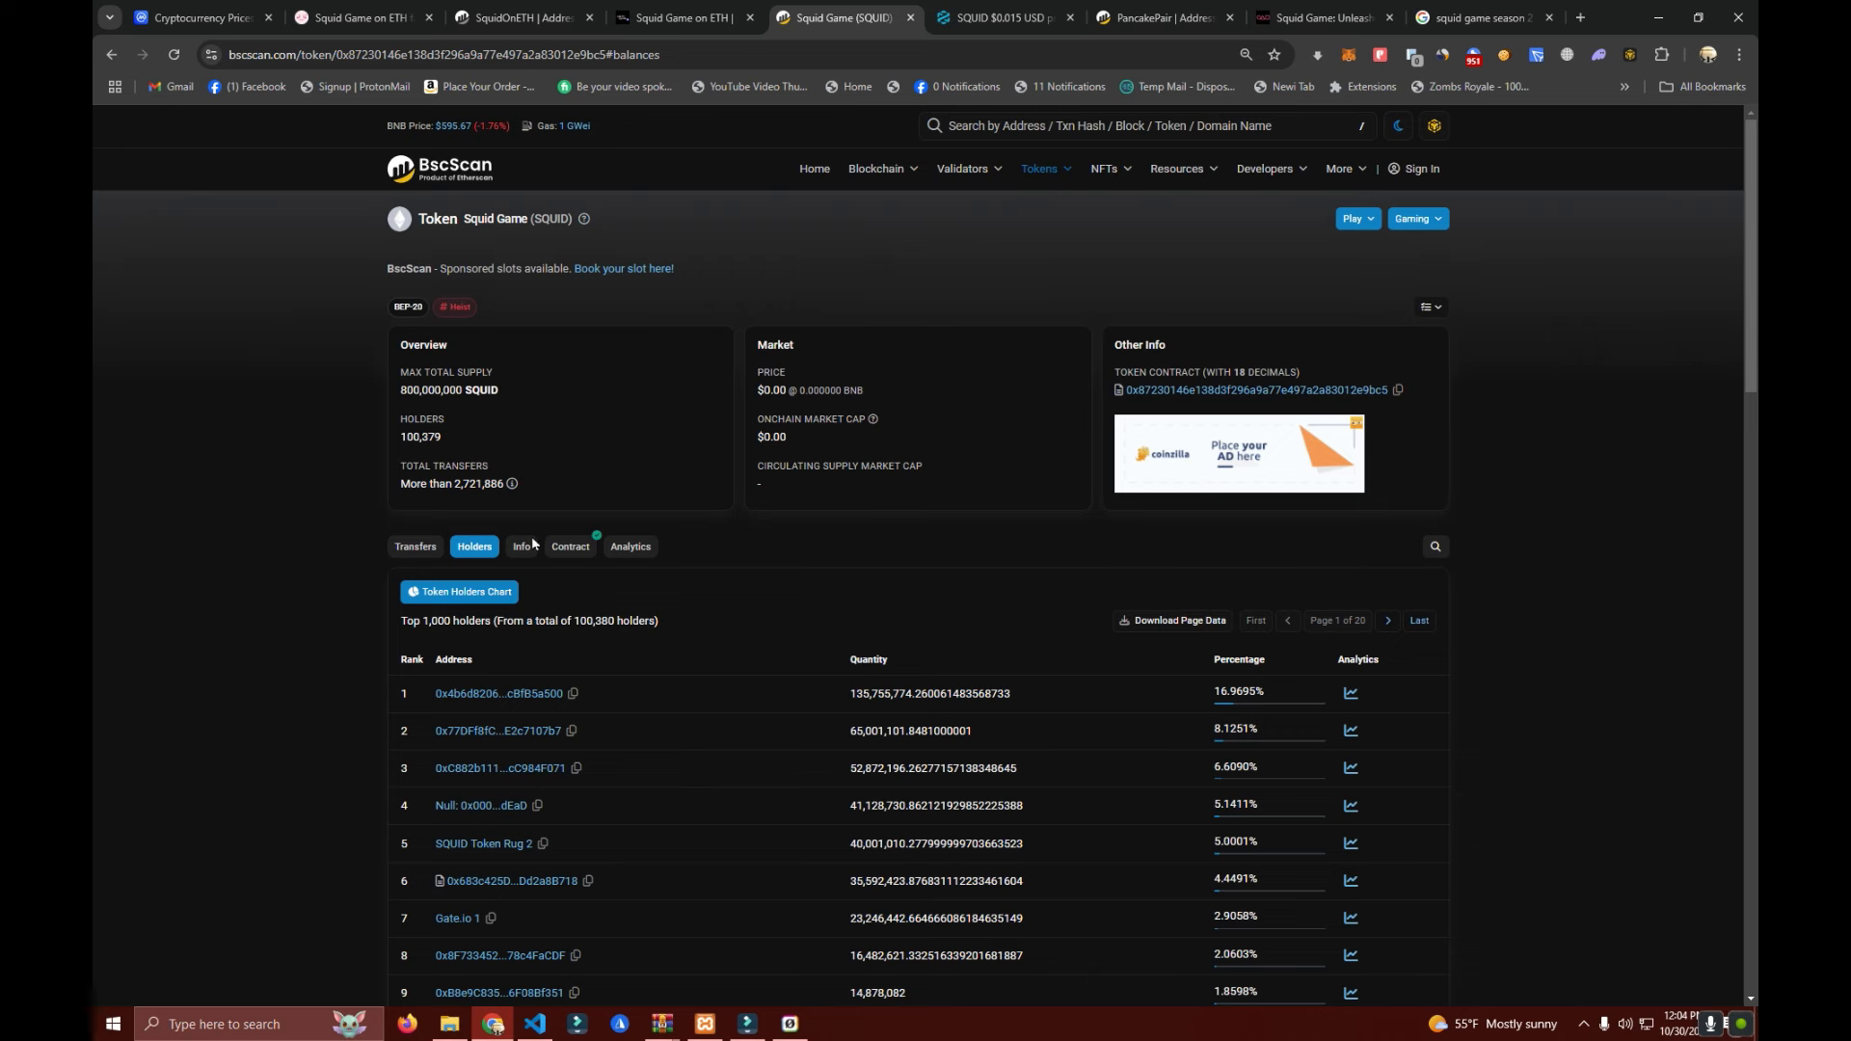
# - Review the Squid Game On ETH fairlaunch page, then go to the contract's functions on Etherscan
pyautogui.click(362, 19)
pyautogui.scroll(-5, 825, 648)
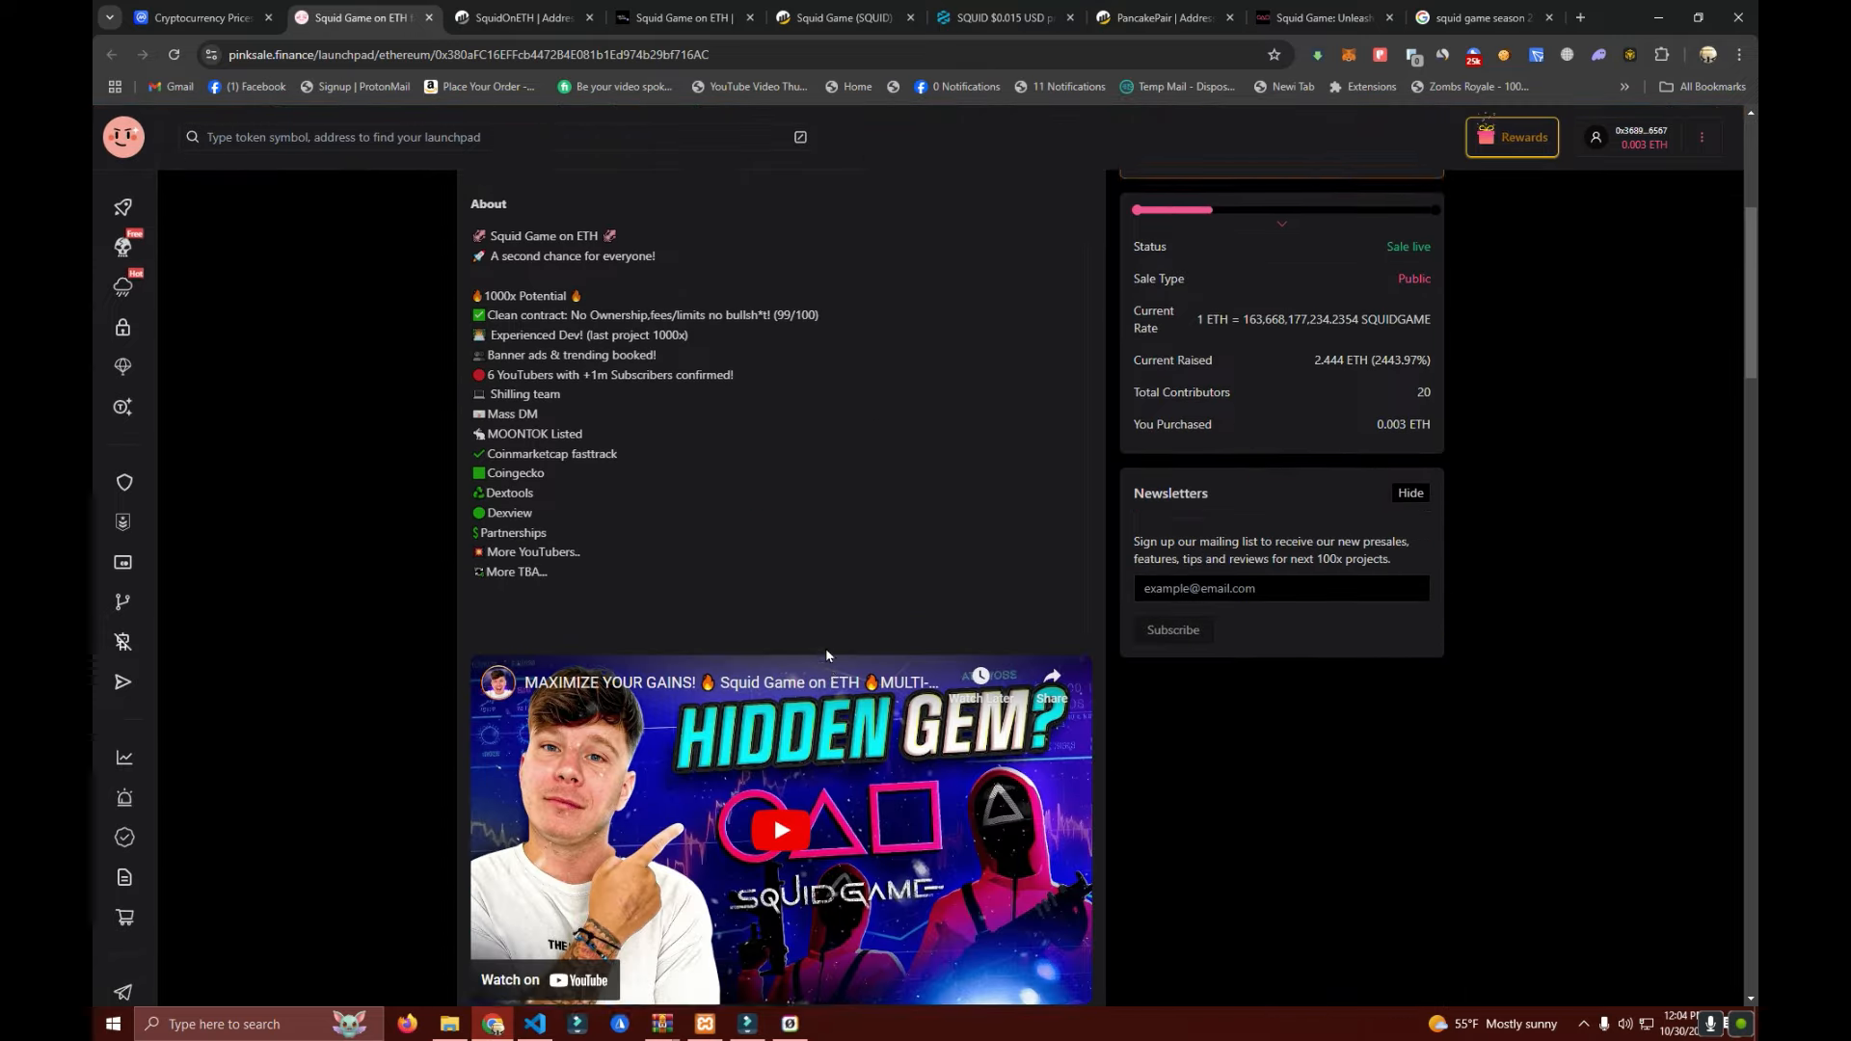
pyautogui.scroll(-3, 826, 647)
pyautogui.scroll(7, 774, 610)
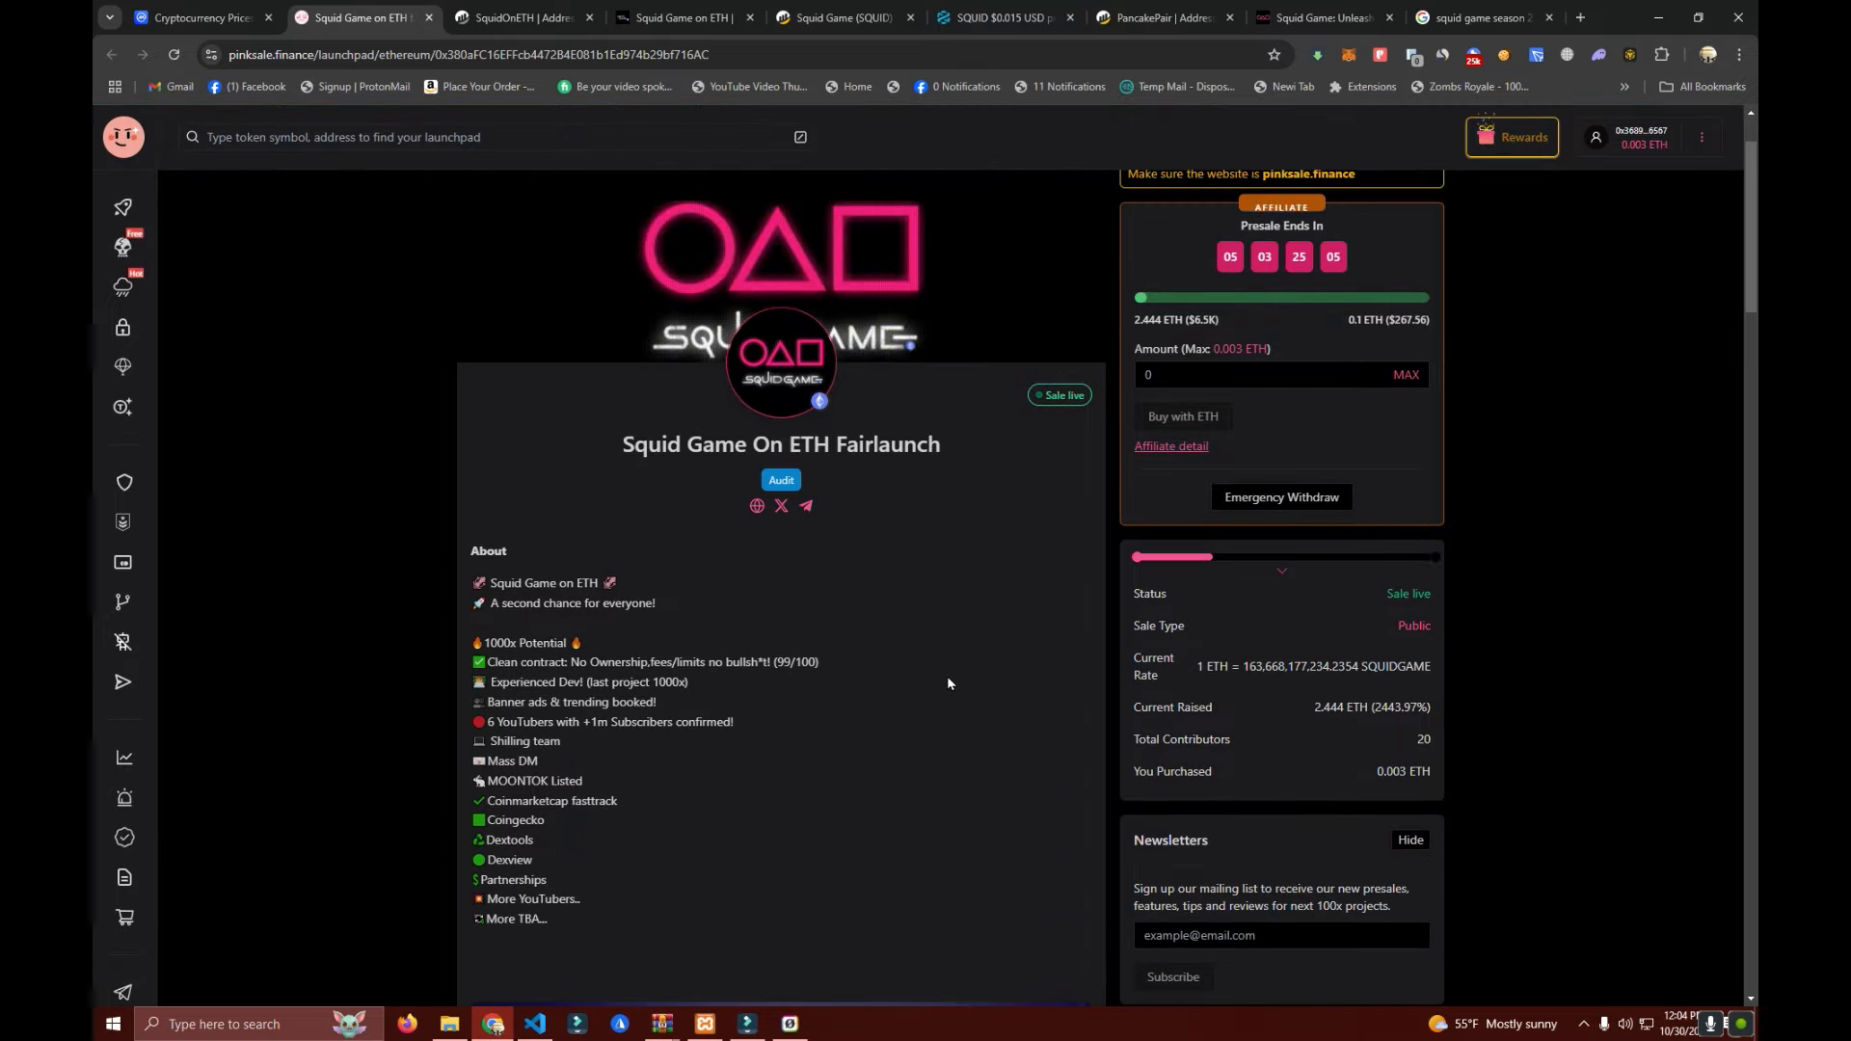
pyautogui.scroll(2, 941, 672)
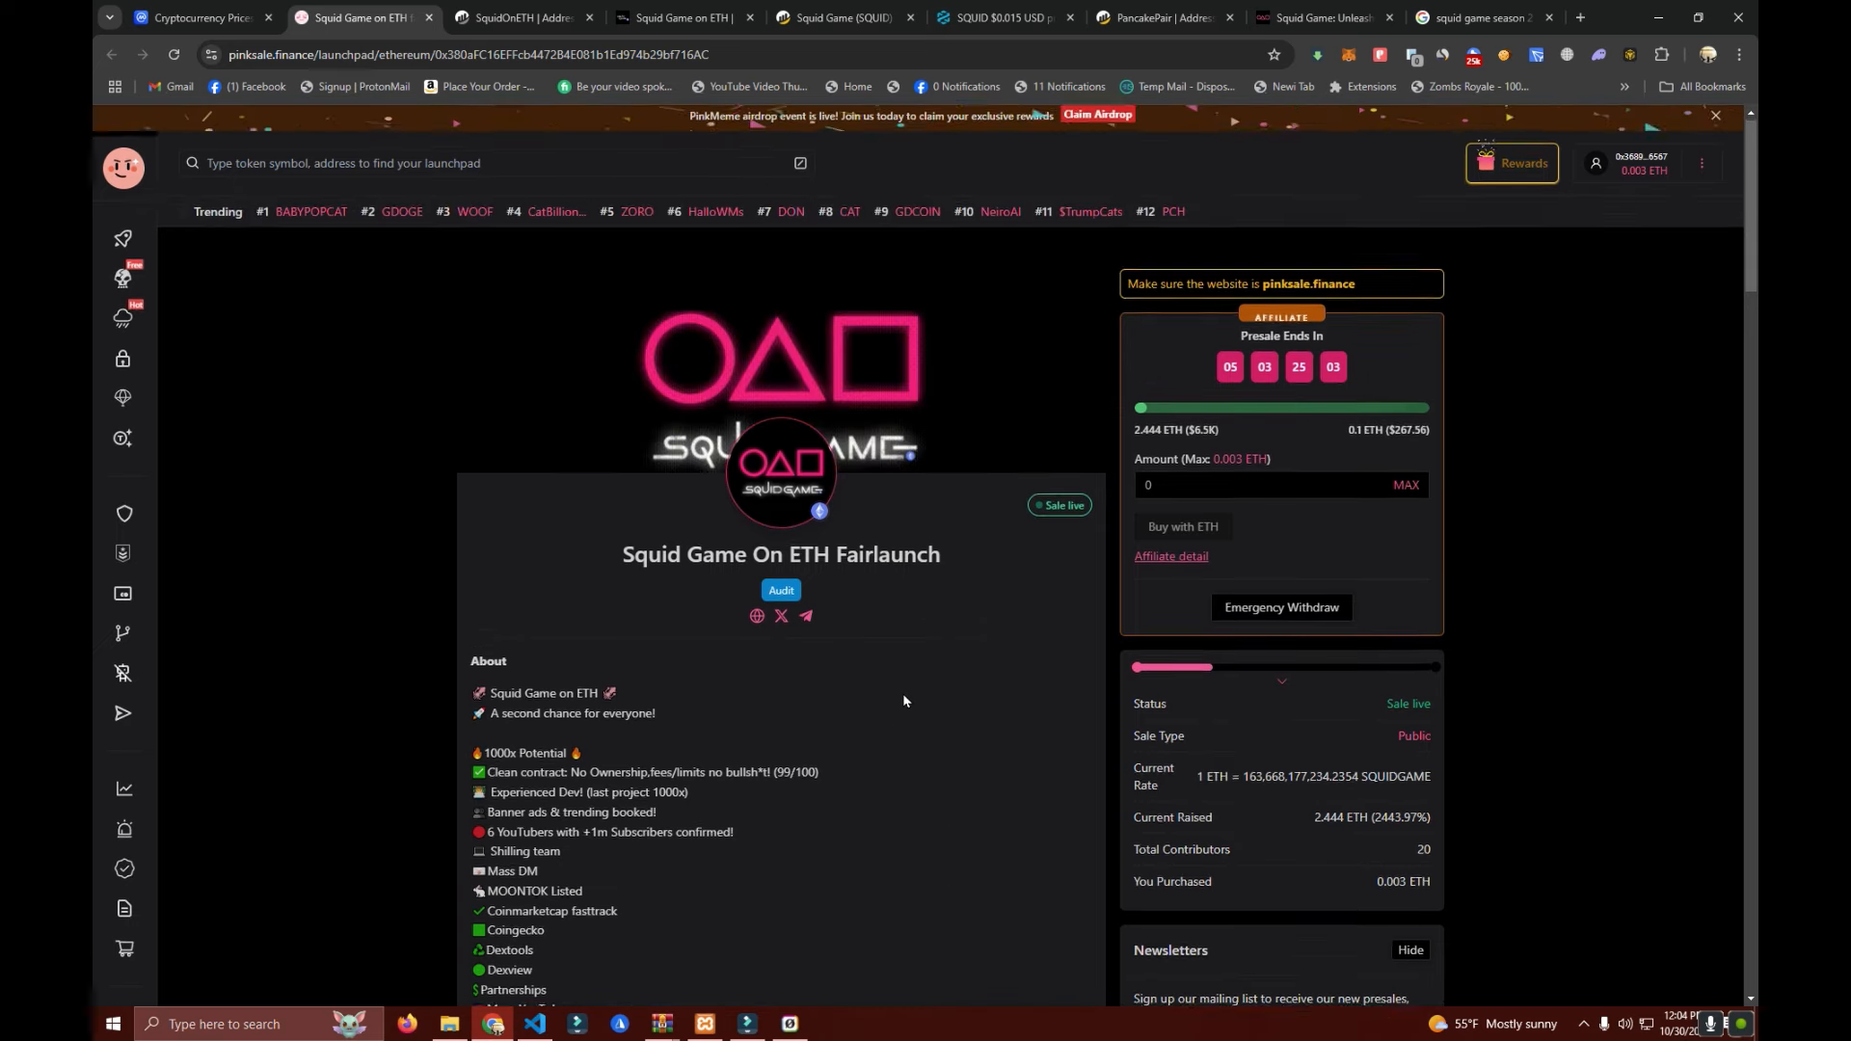
pyautogui.scroll(-5, 920, 687)
pyautogui.scroll(5, 920, 694)
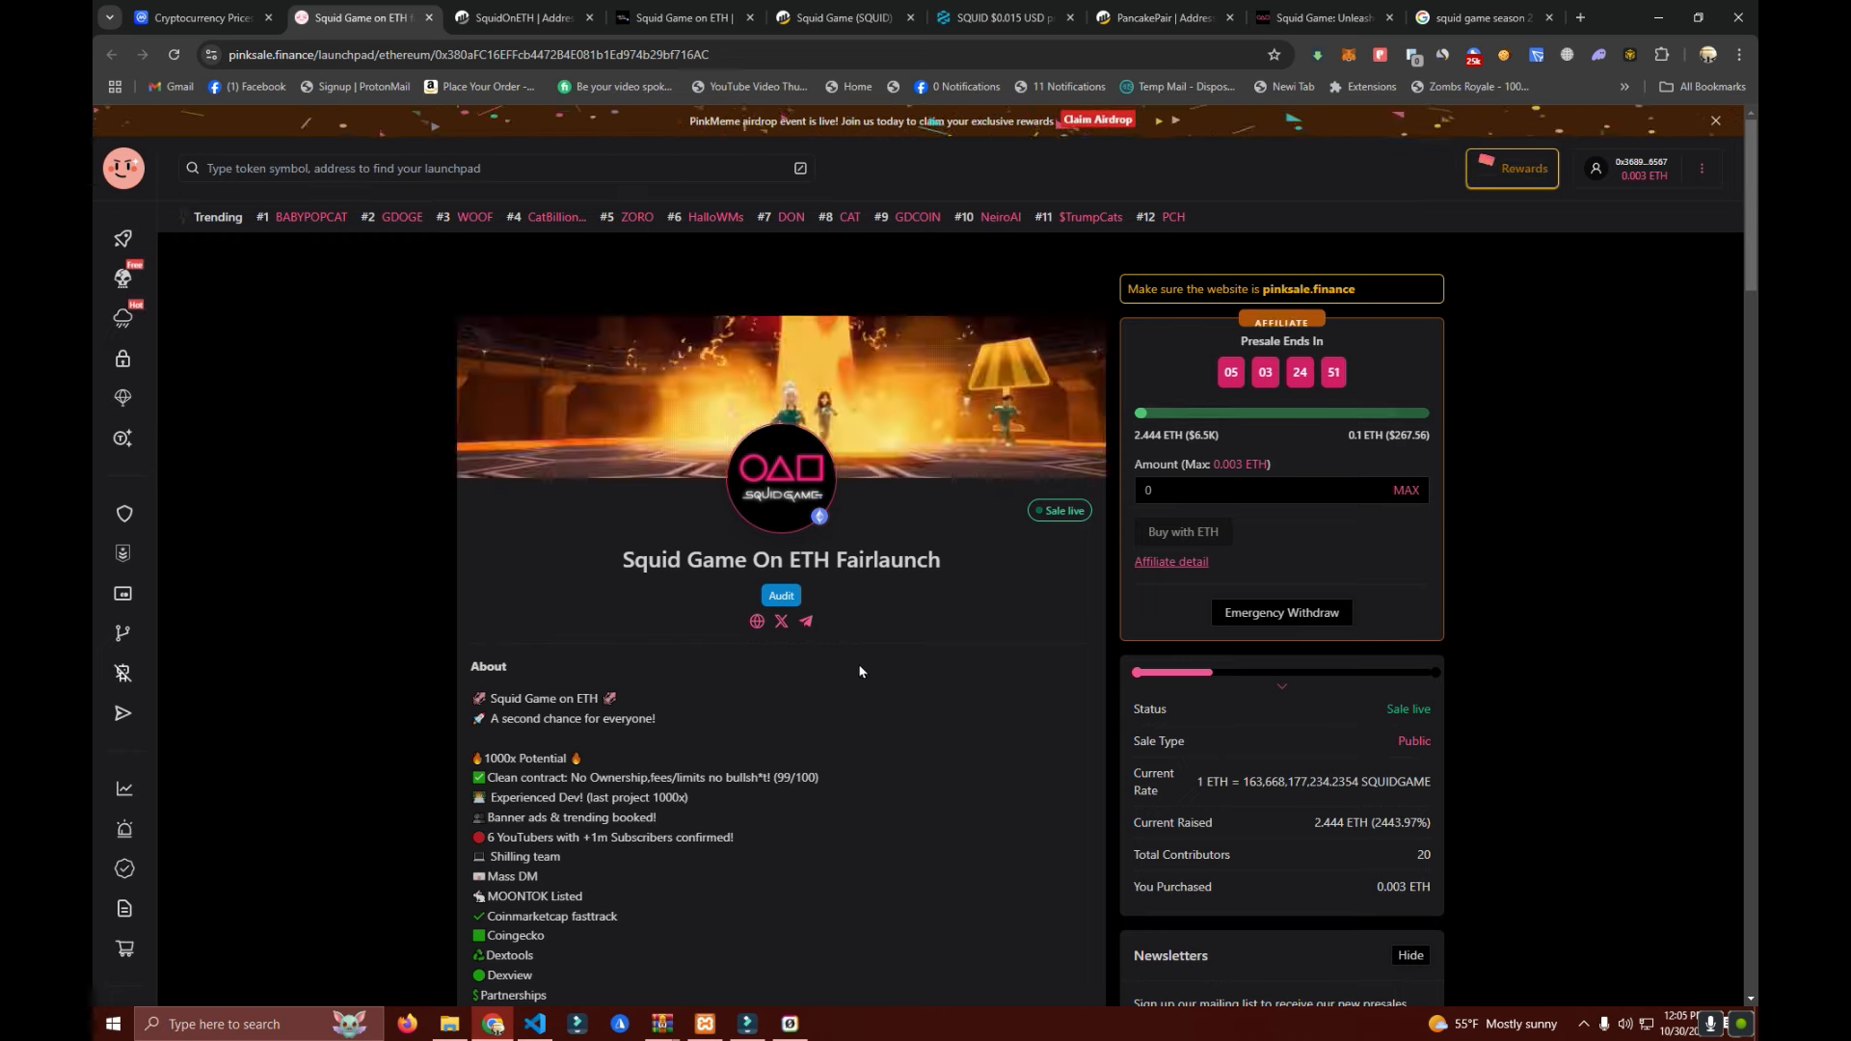
pyautogui.scroll(-5, 913, 687)
pyautogui.scroll(-3, 864, 645)
pyautogui.scroll(3, 863, 647)
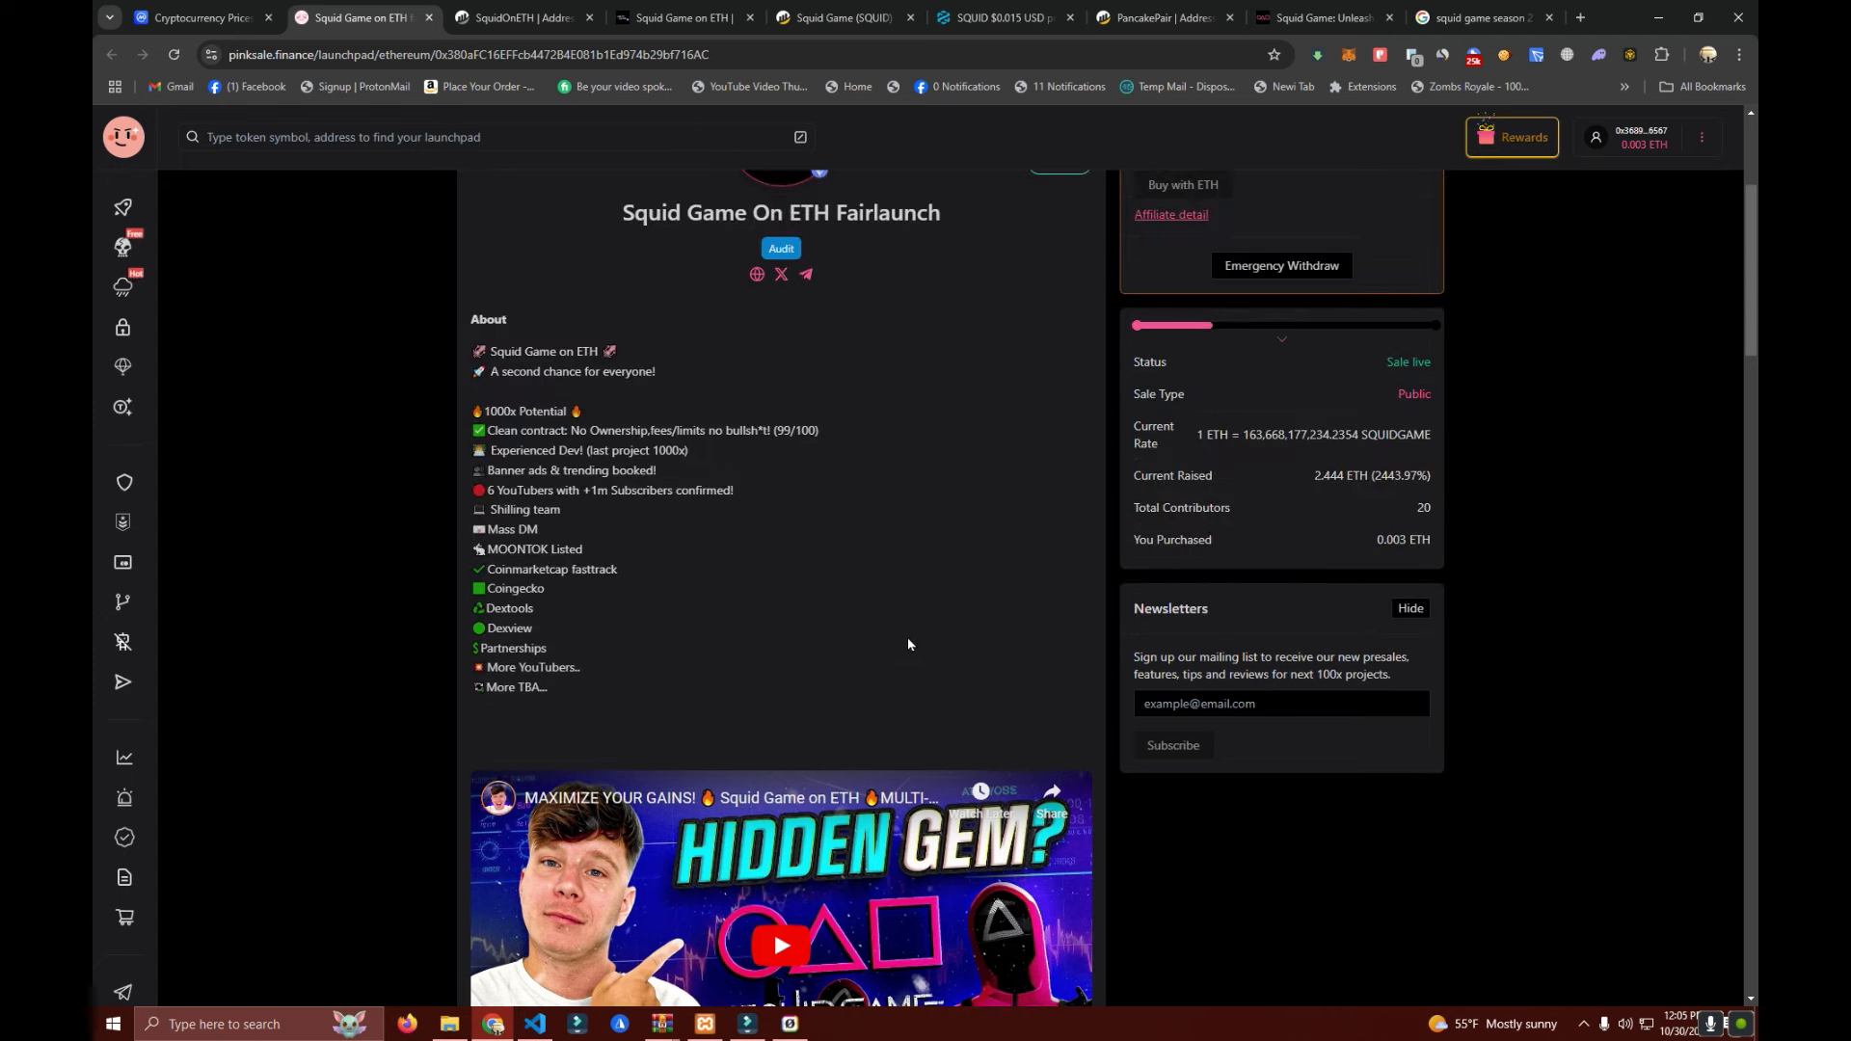
pyautogui.scroll(4, 906, 637)
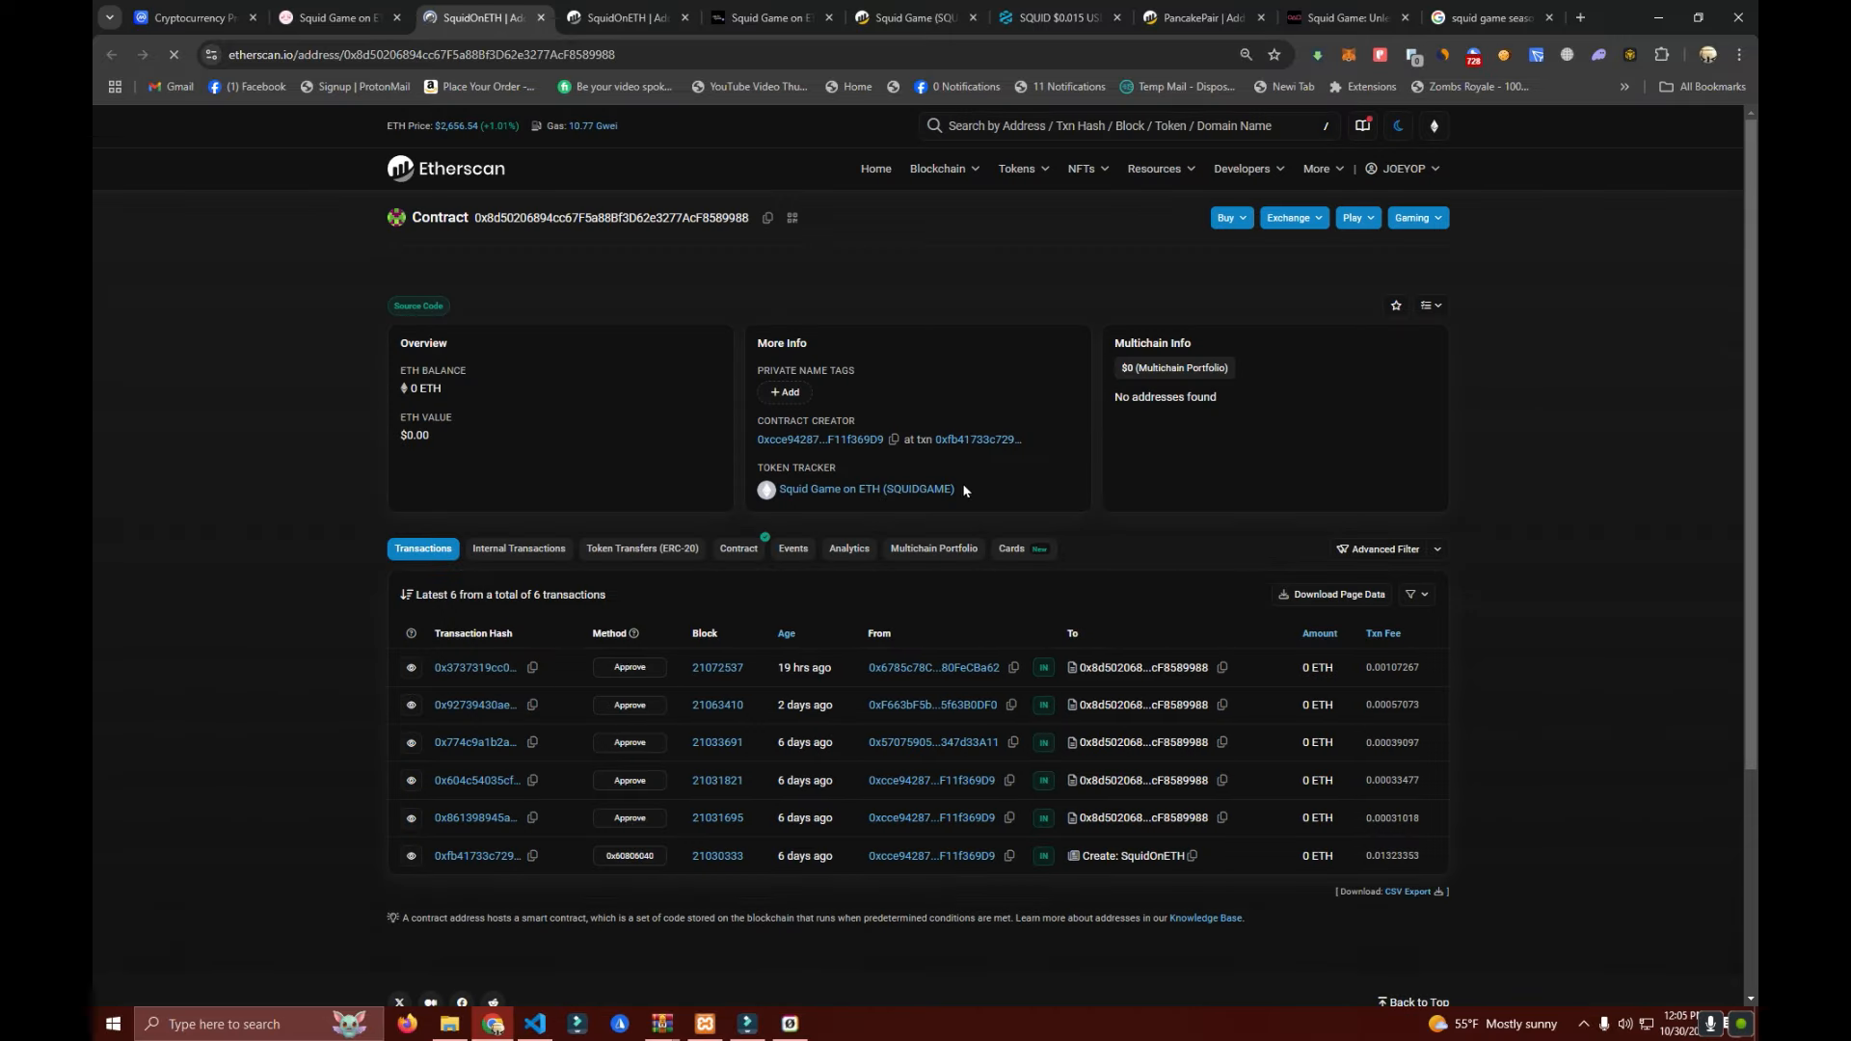
pyautogui.click(739, 548)
# - Expand the approve, transfer and transferFrom write functions, then return to the SQUID DEXTools page
pyautogui.click(570, 601)
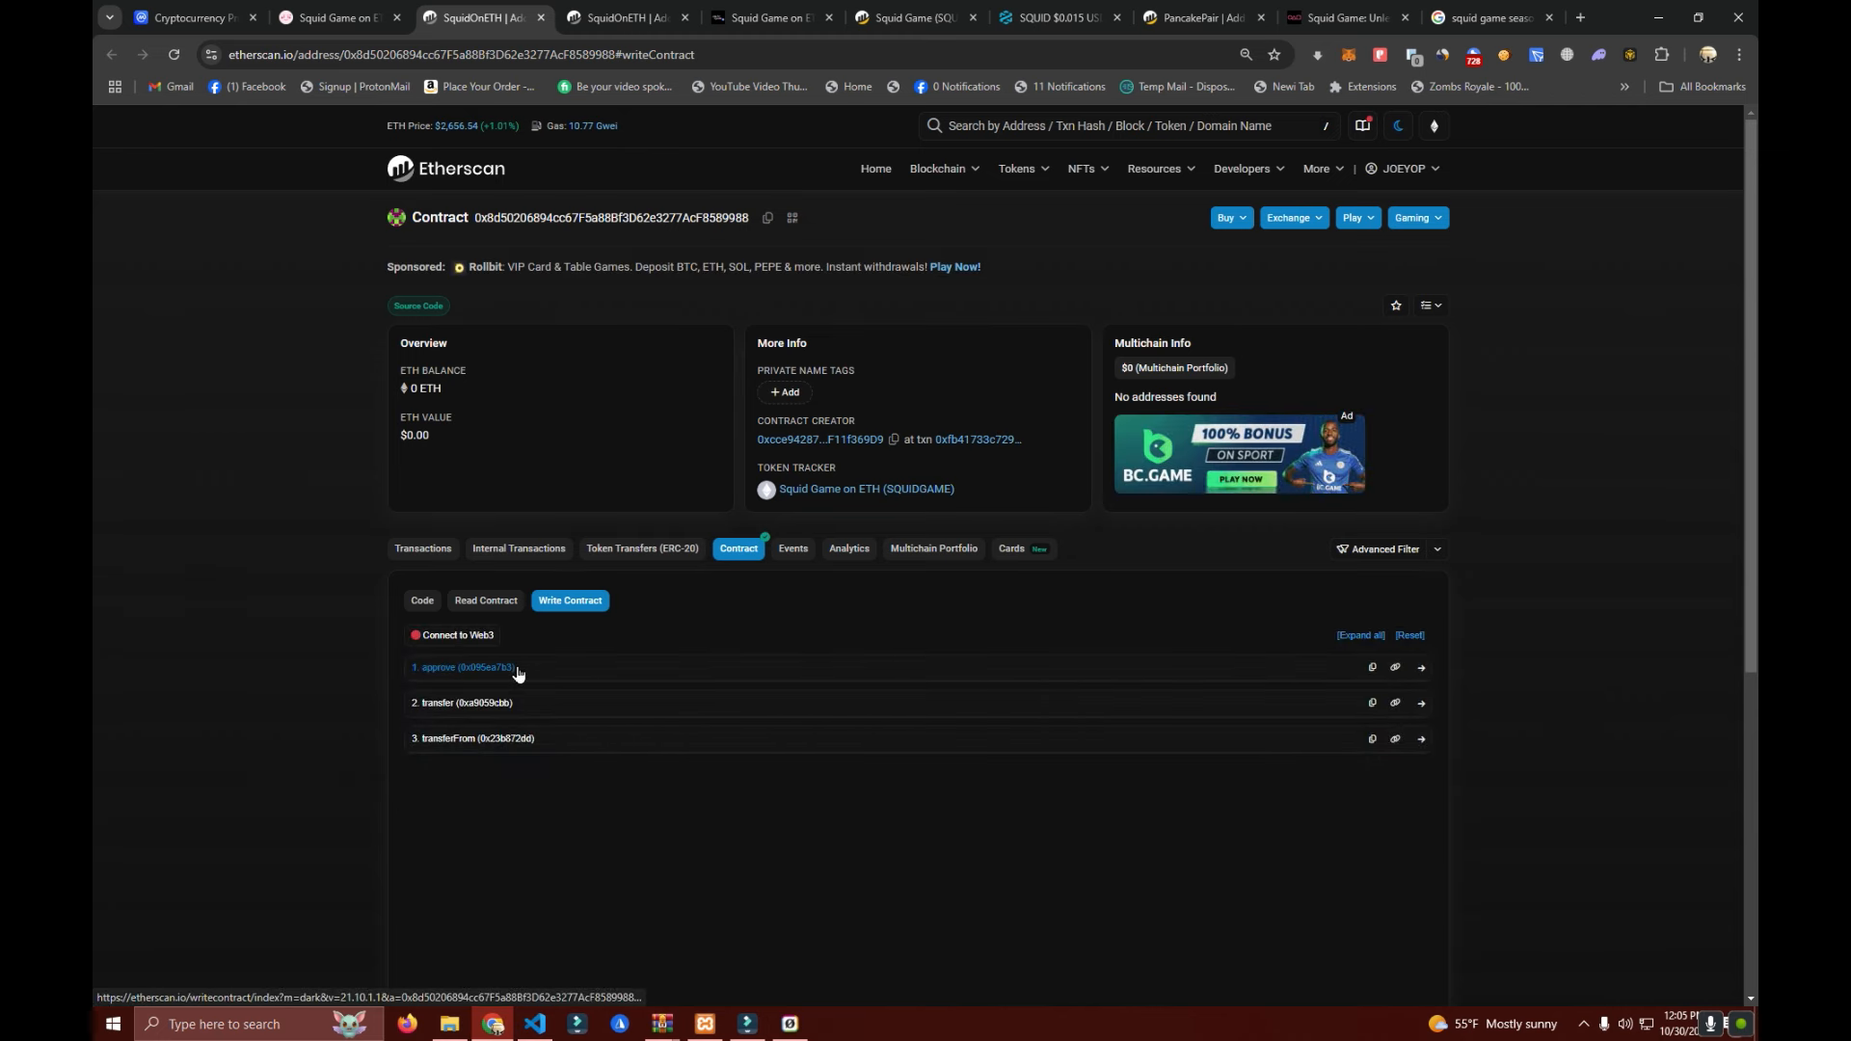
pyautogui.click(492, 667)
pyautogui.scroll(-2, 542, 755)
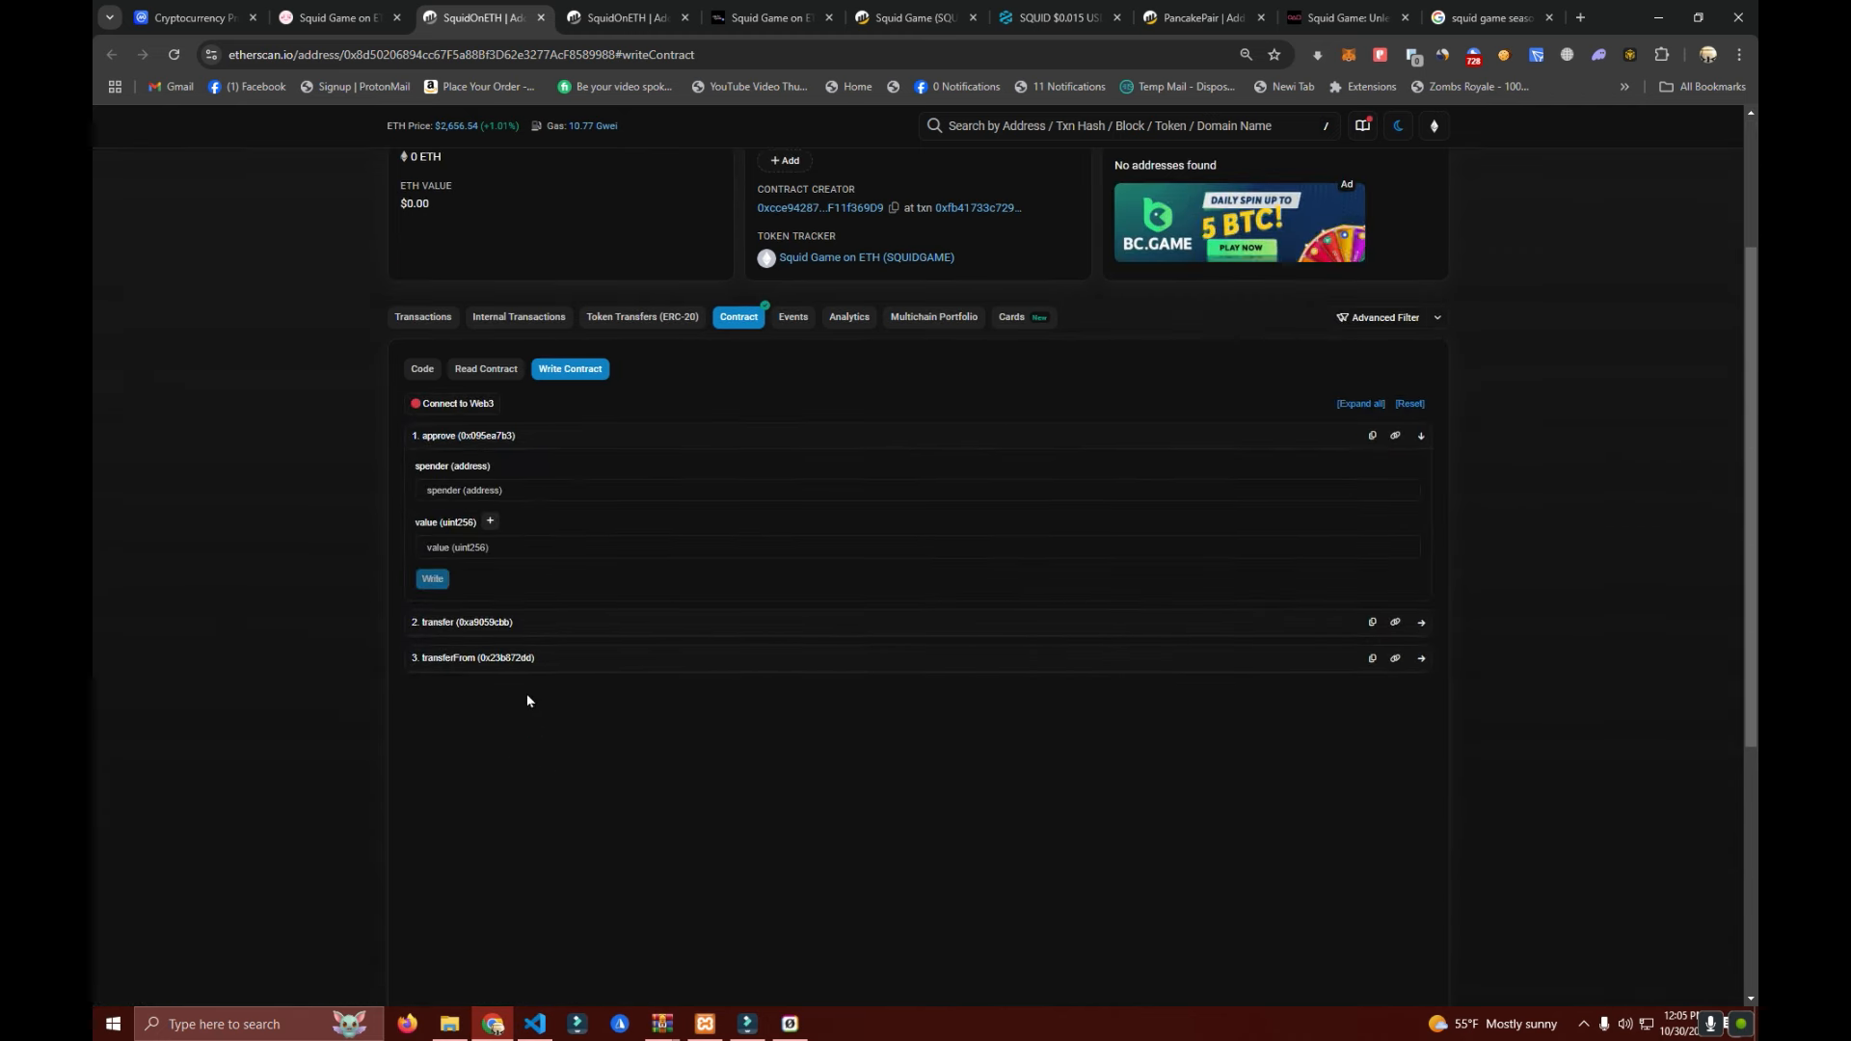
pyautogui.click(478, 623)
pyautogui.click(492, 809)
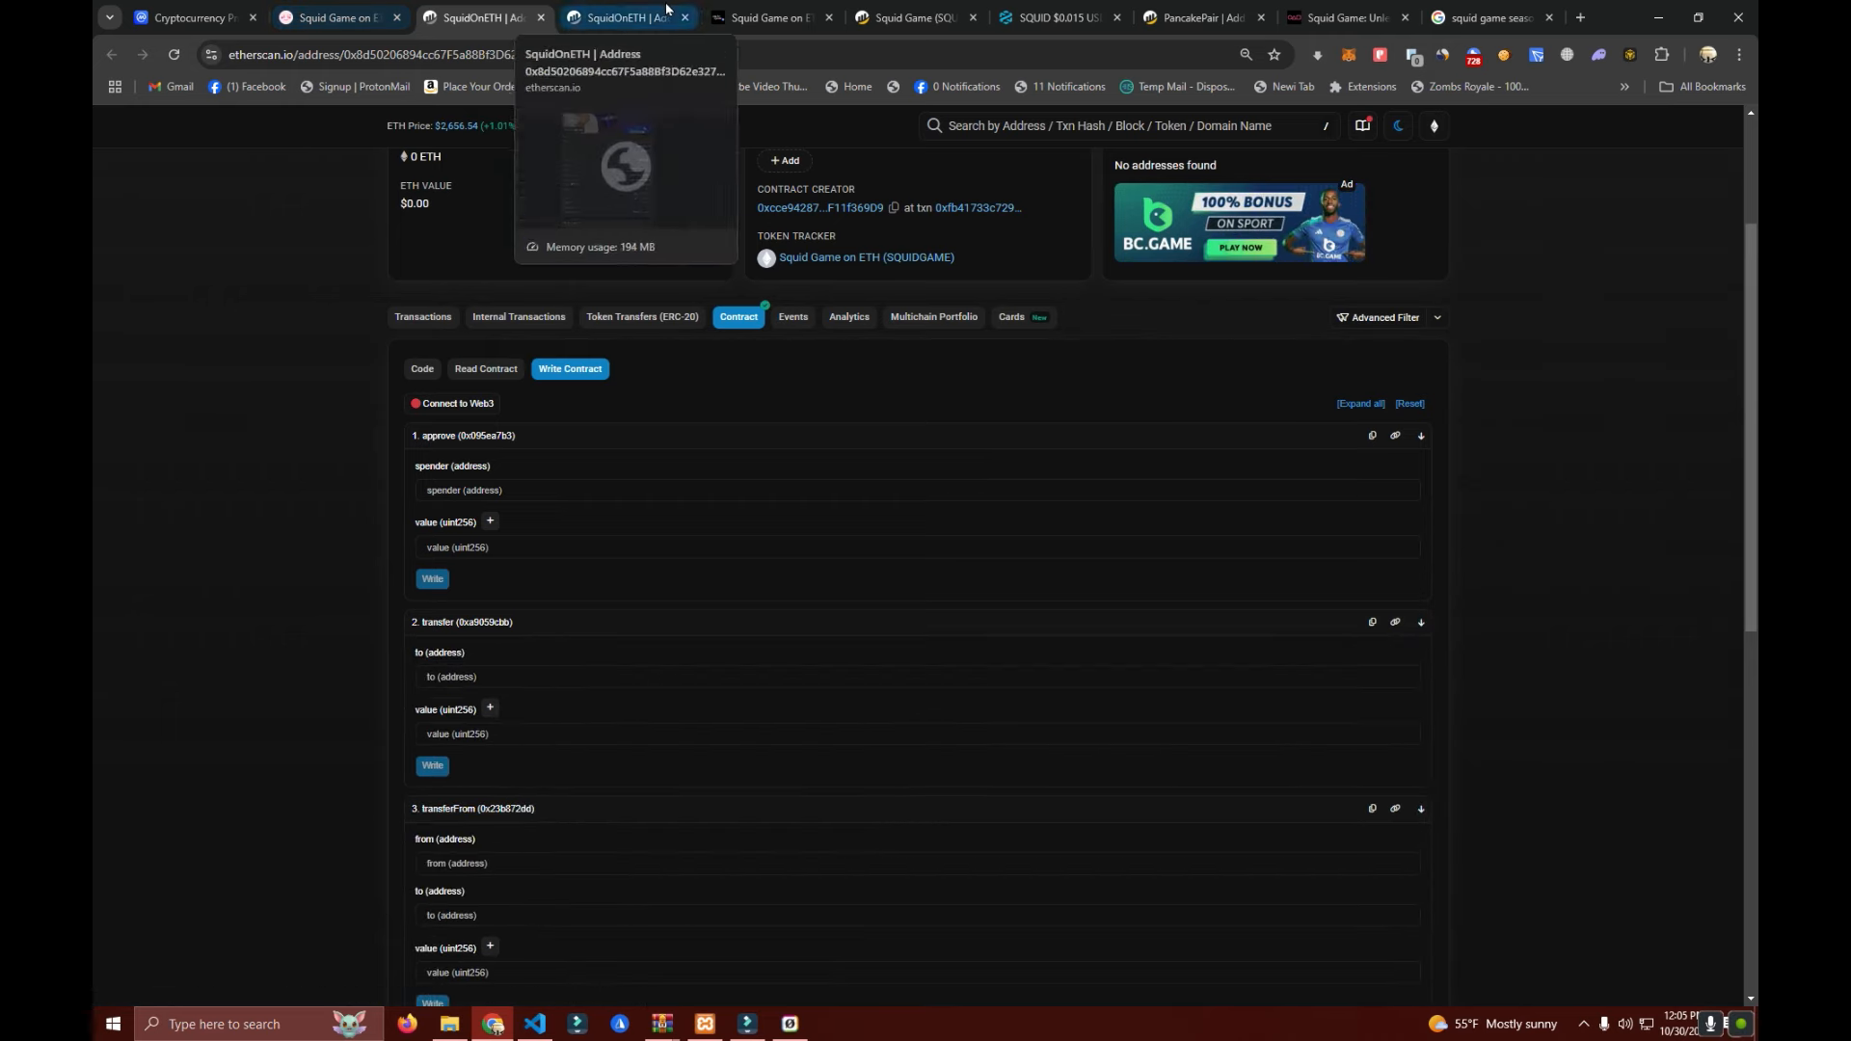
pyautogui.click(1055, 17)
pyautogui.scroll(-1, 359, 661)
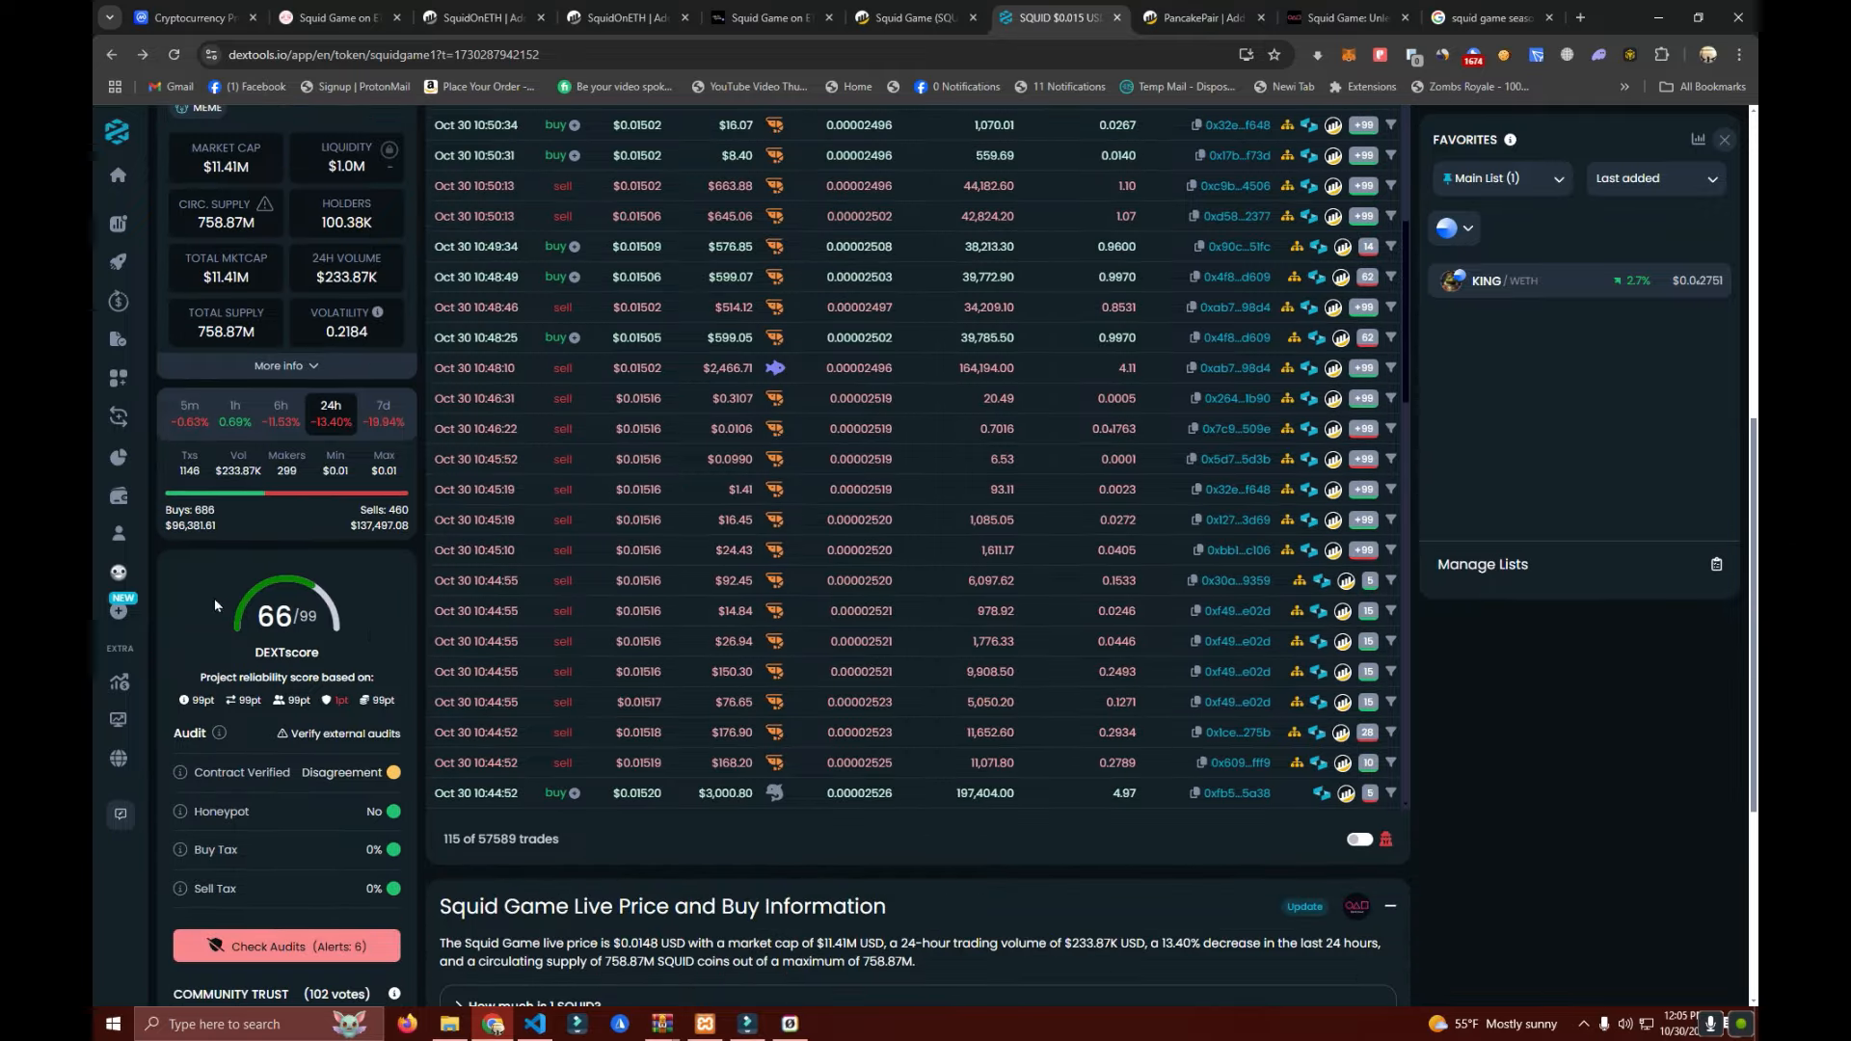
# - Highlight 'A second chance for everyone!' on the fairlaunch page, review Pool Info, then return to DEXTools
pyautogui.click(332, 17)
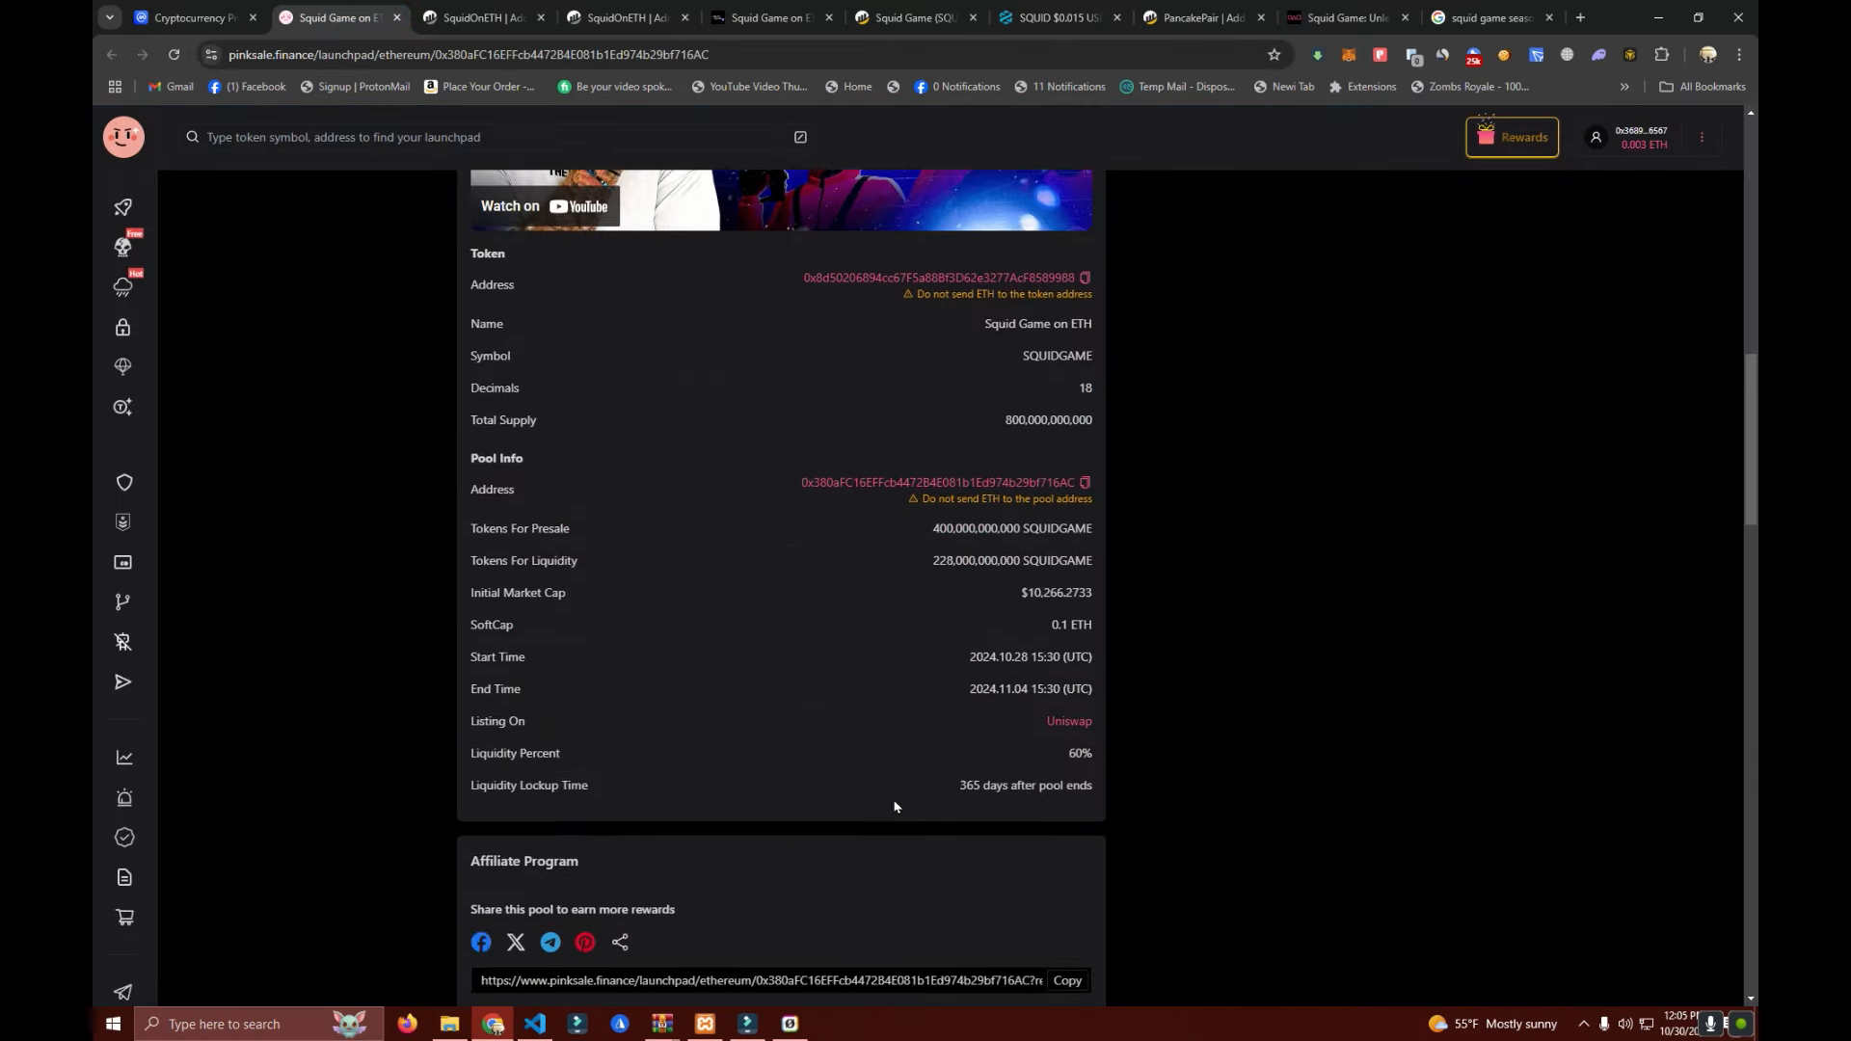
pyautogui.scroll(2, 894, 806)
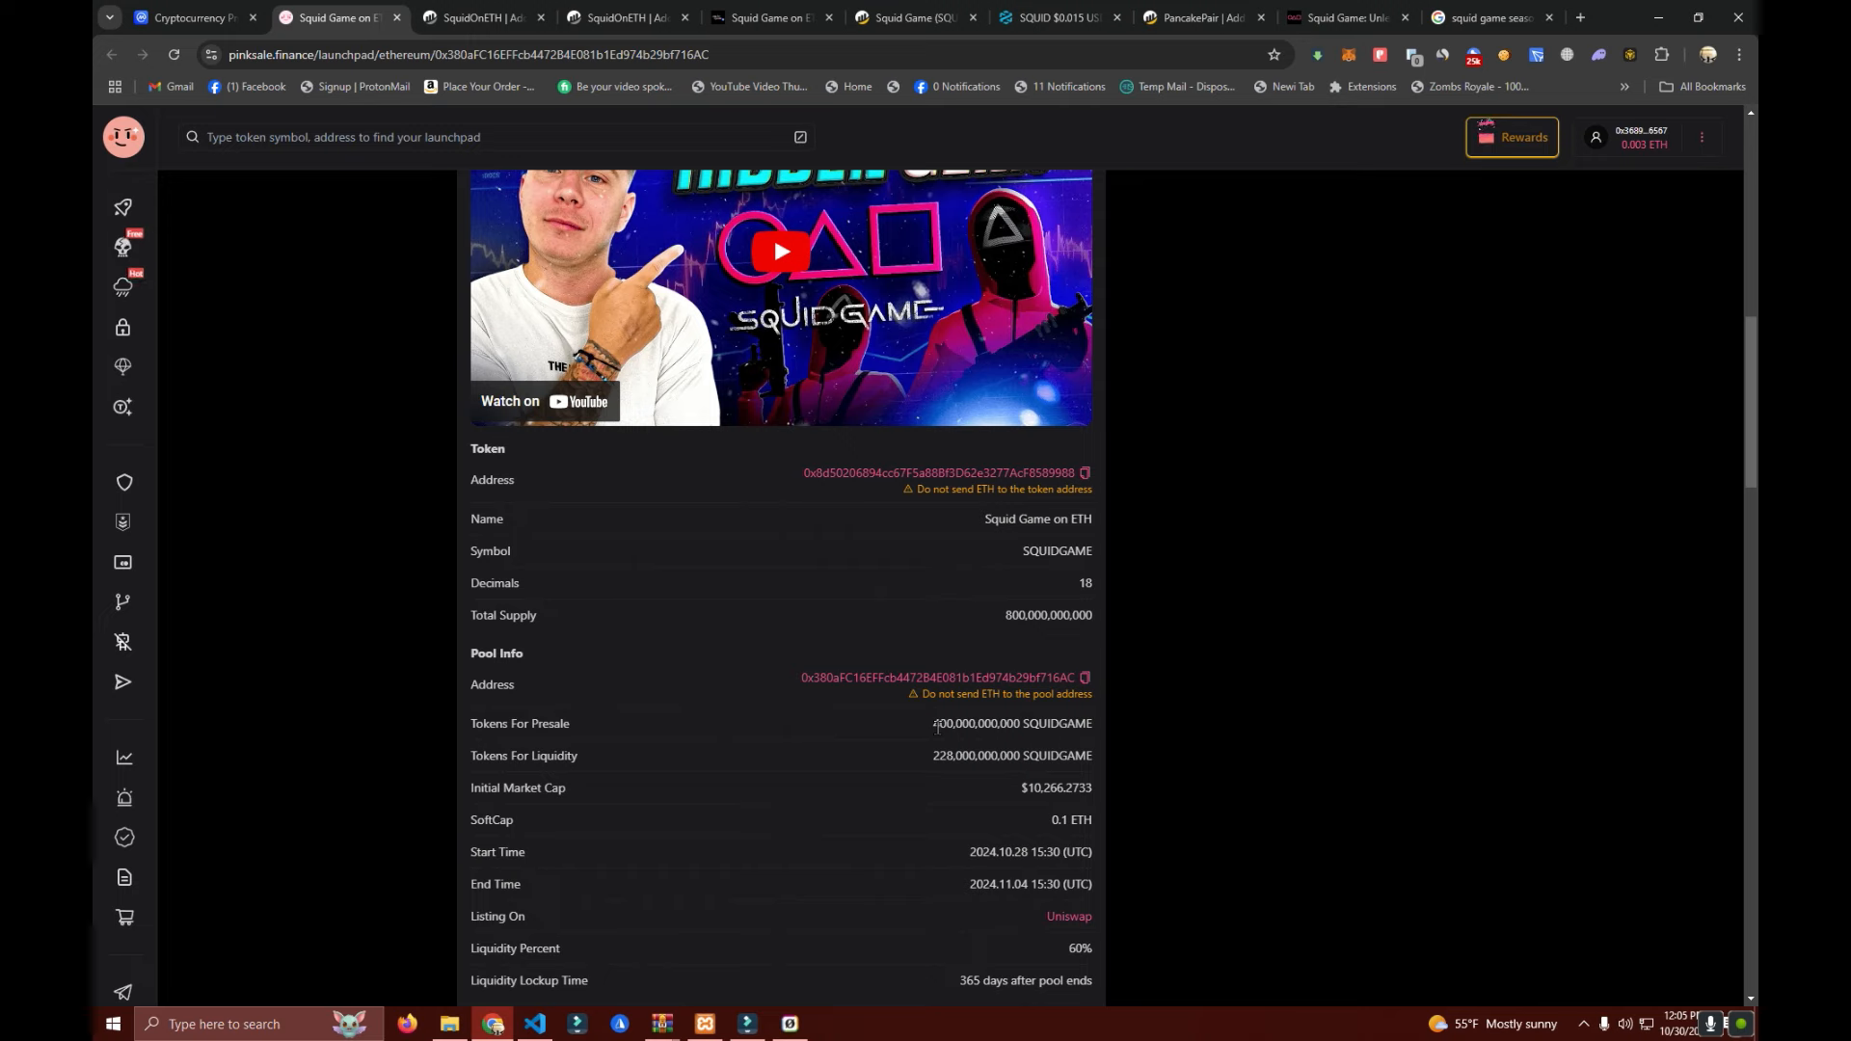
pyautogui.scroll(5, 773, 812)
pyautogui.scroll(5, 774, 812)
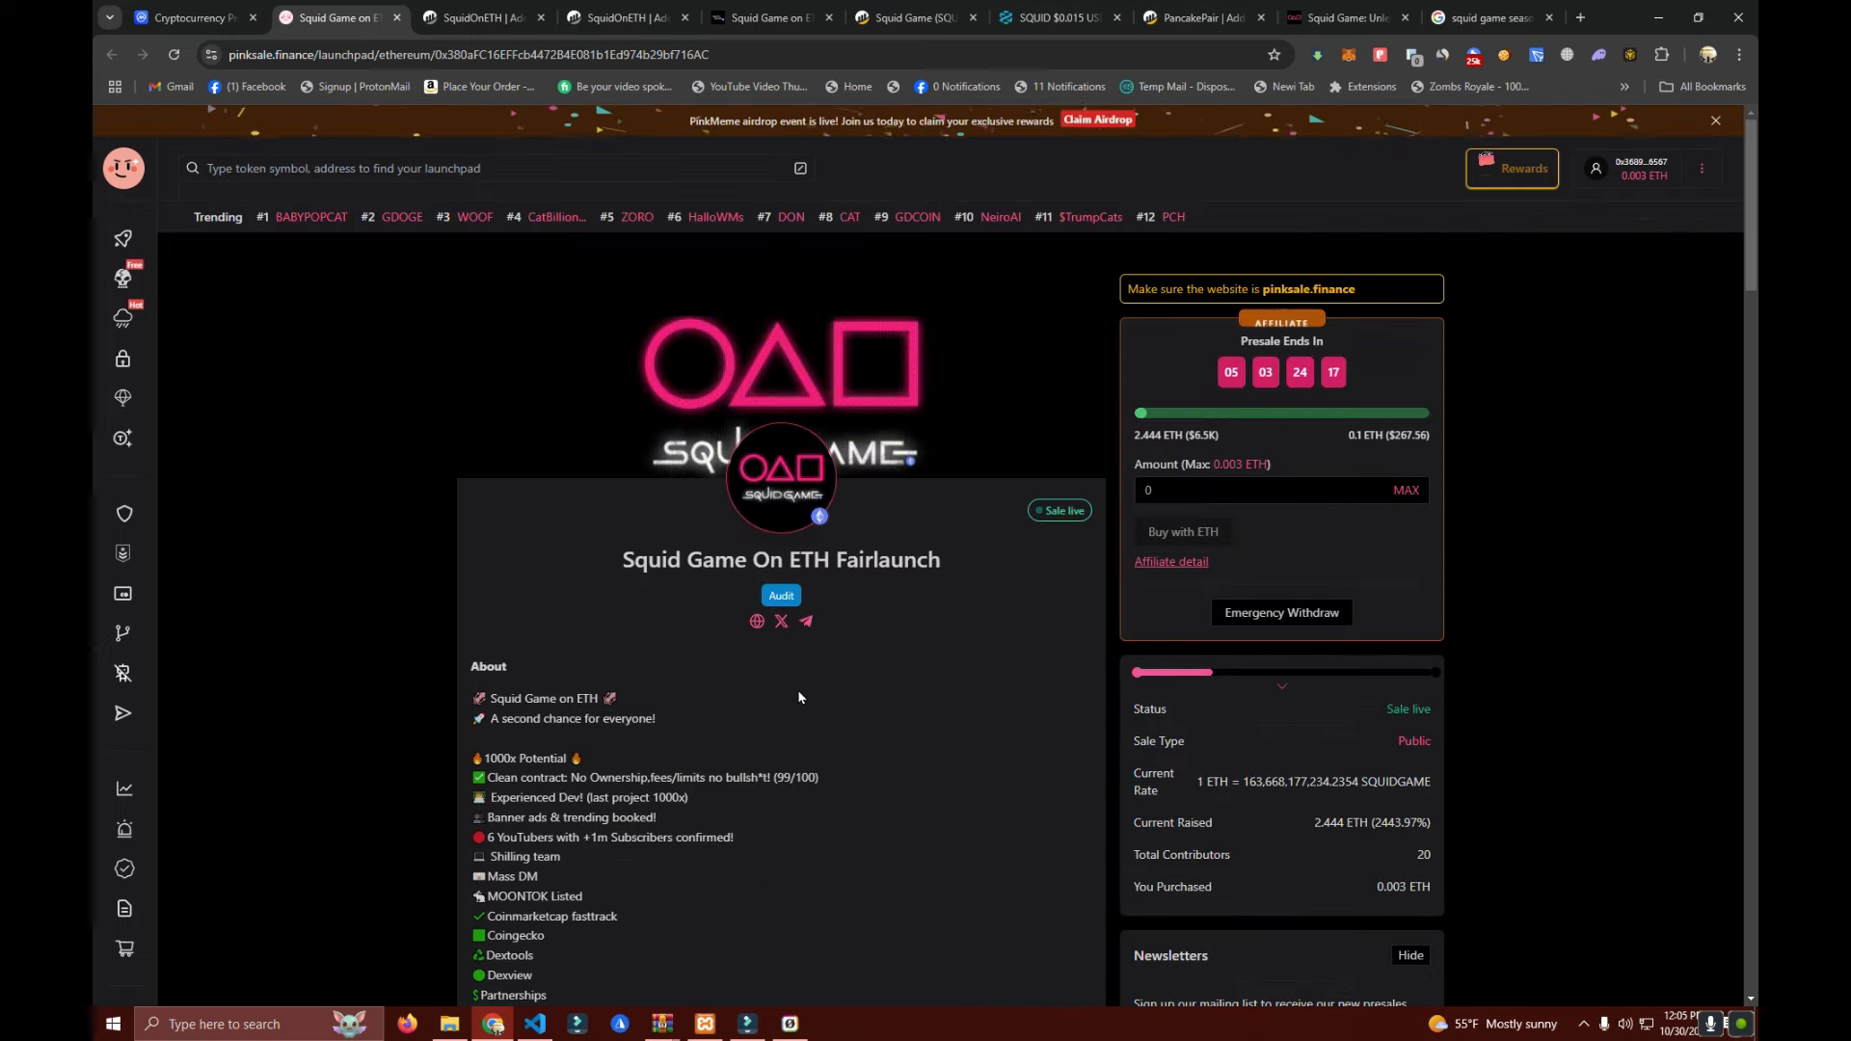
pyautogui.moveTo(657, 720); pyautogui.dragTo(473, 719)
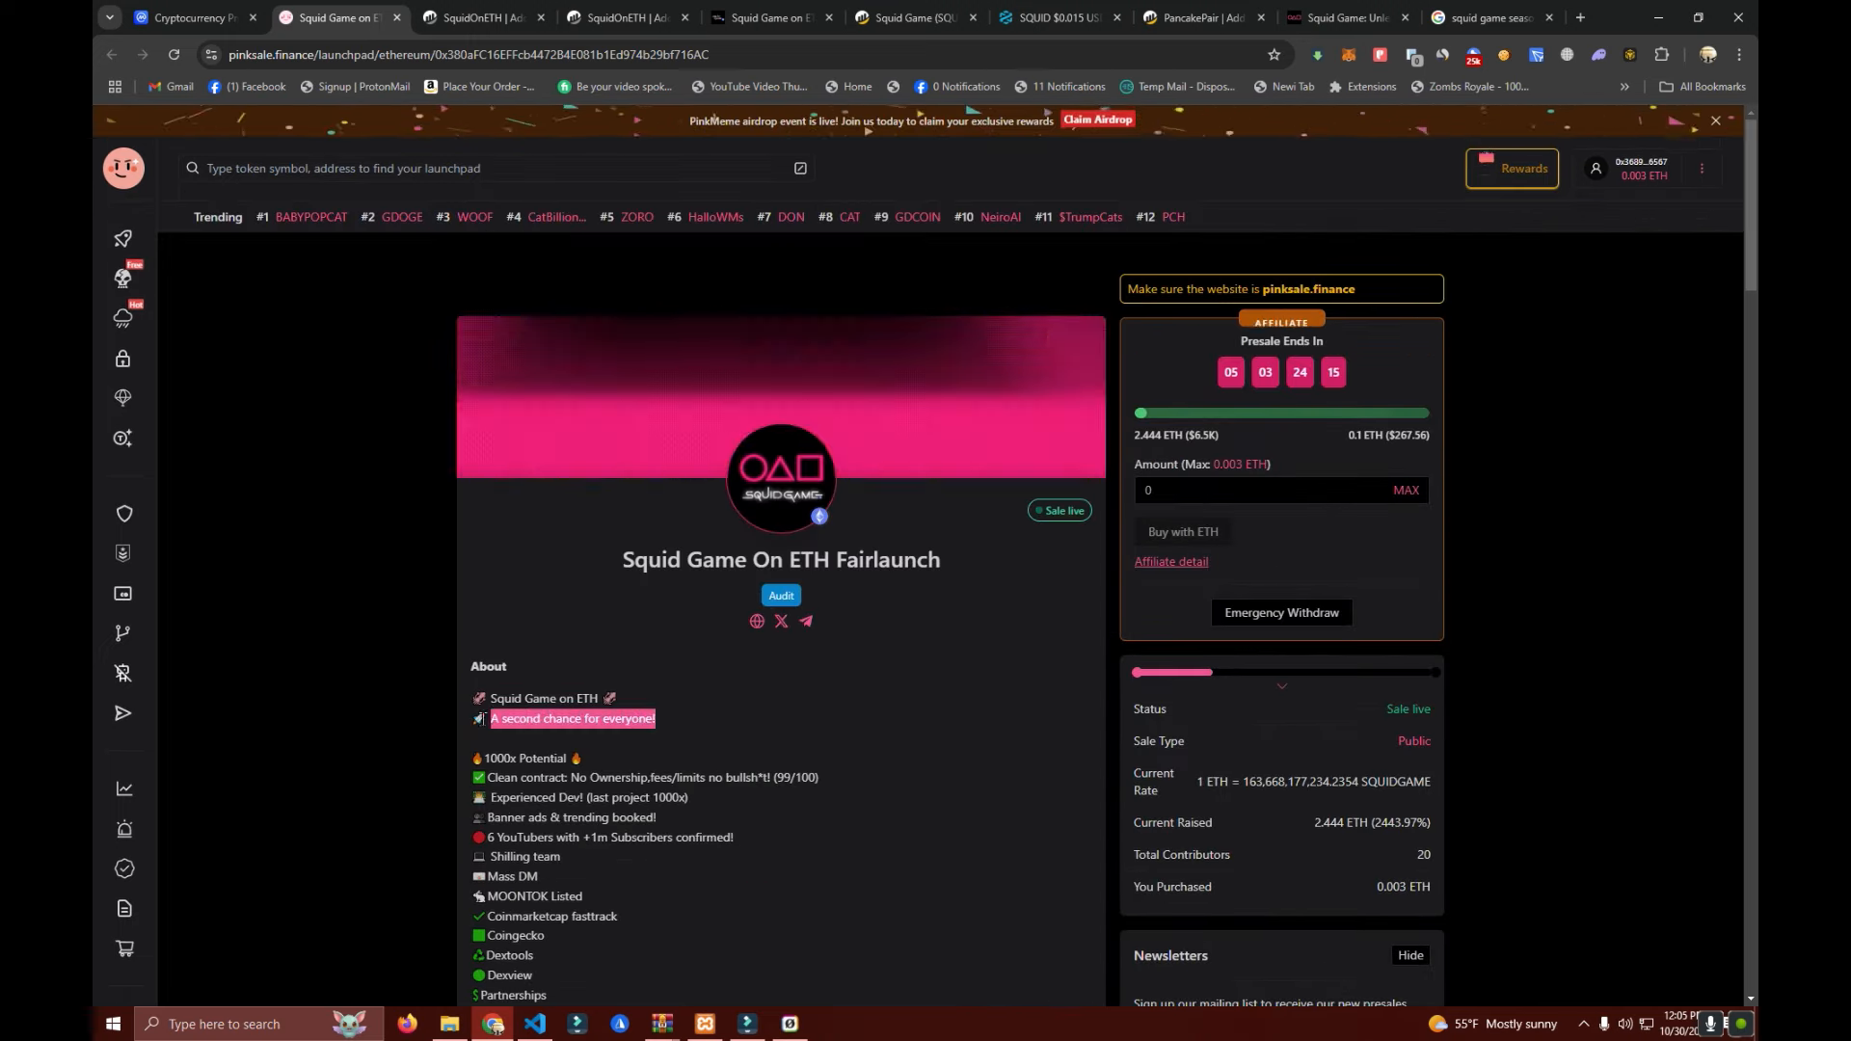
pyautogui.click(598, 809)
pyautogui.scroll(-2, 599, 809)
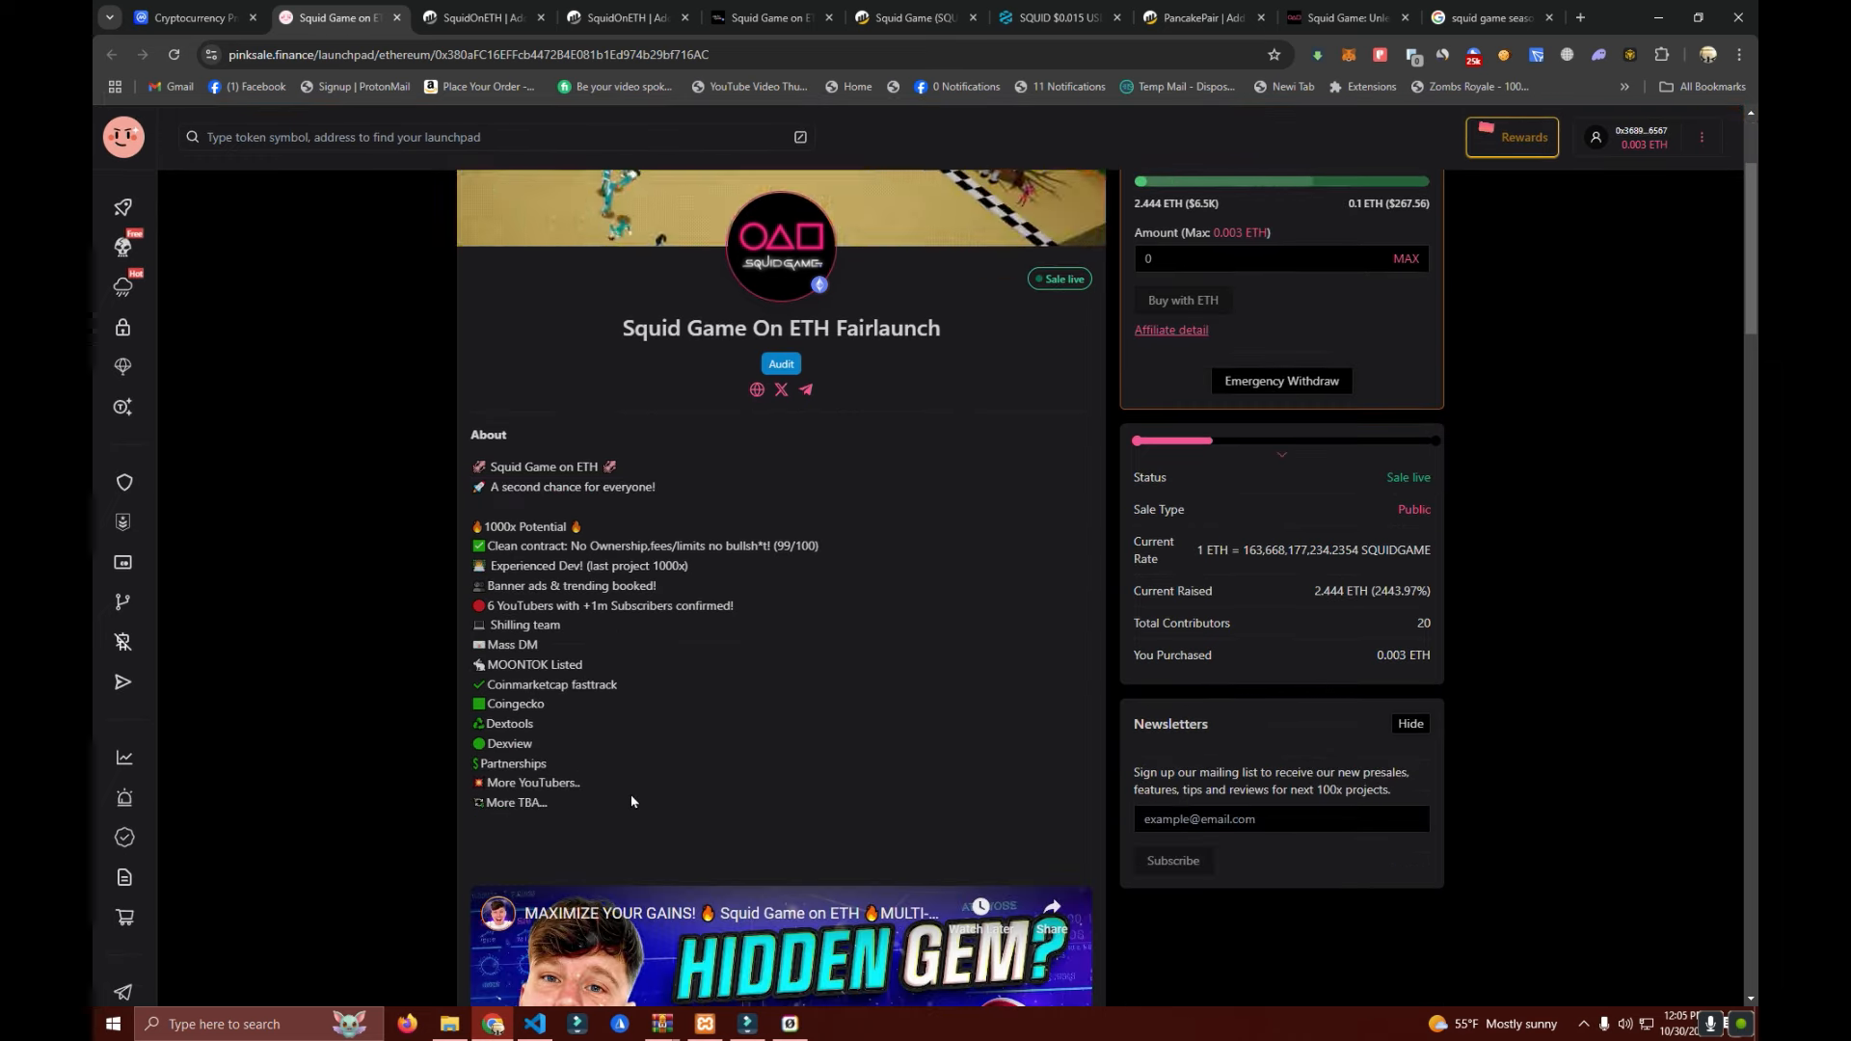
pyautogui.scroll(3, 724, 686)
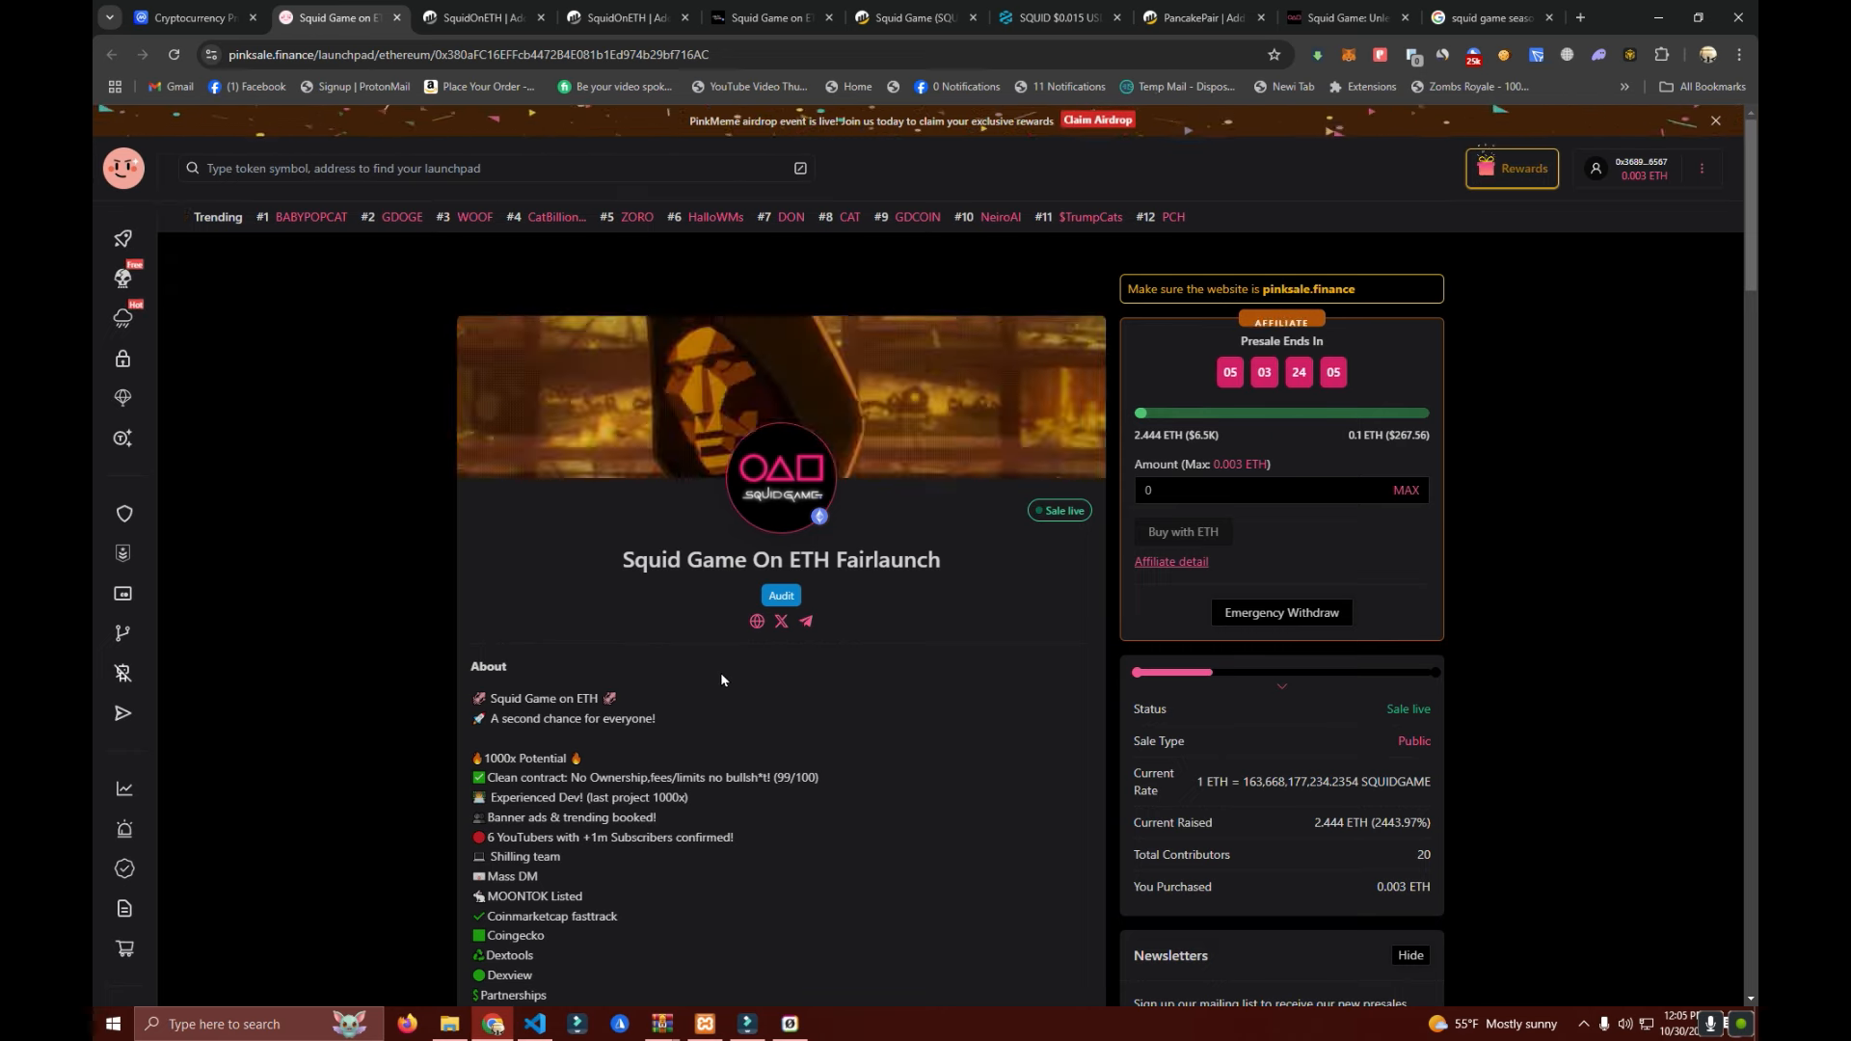
pyautogui.scroll(-5, 731, 693)
pyautogui.scroll(5, 714, 676)
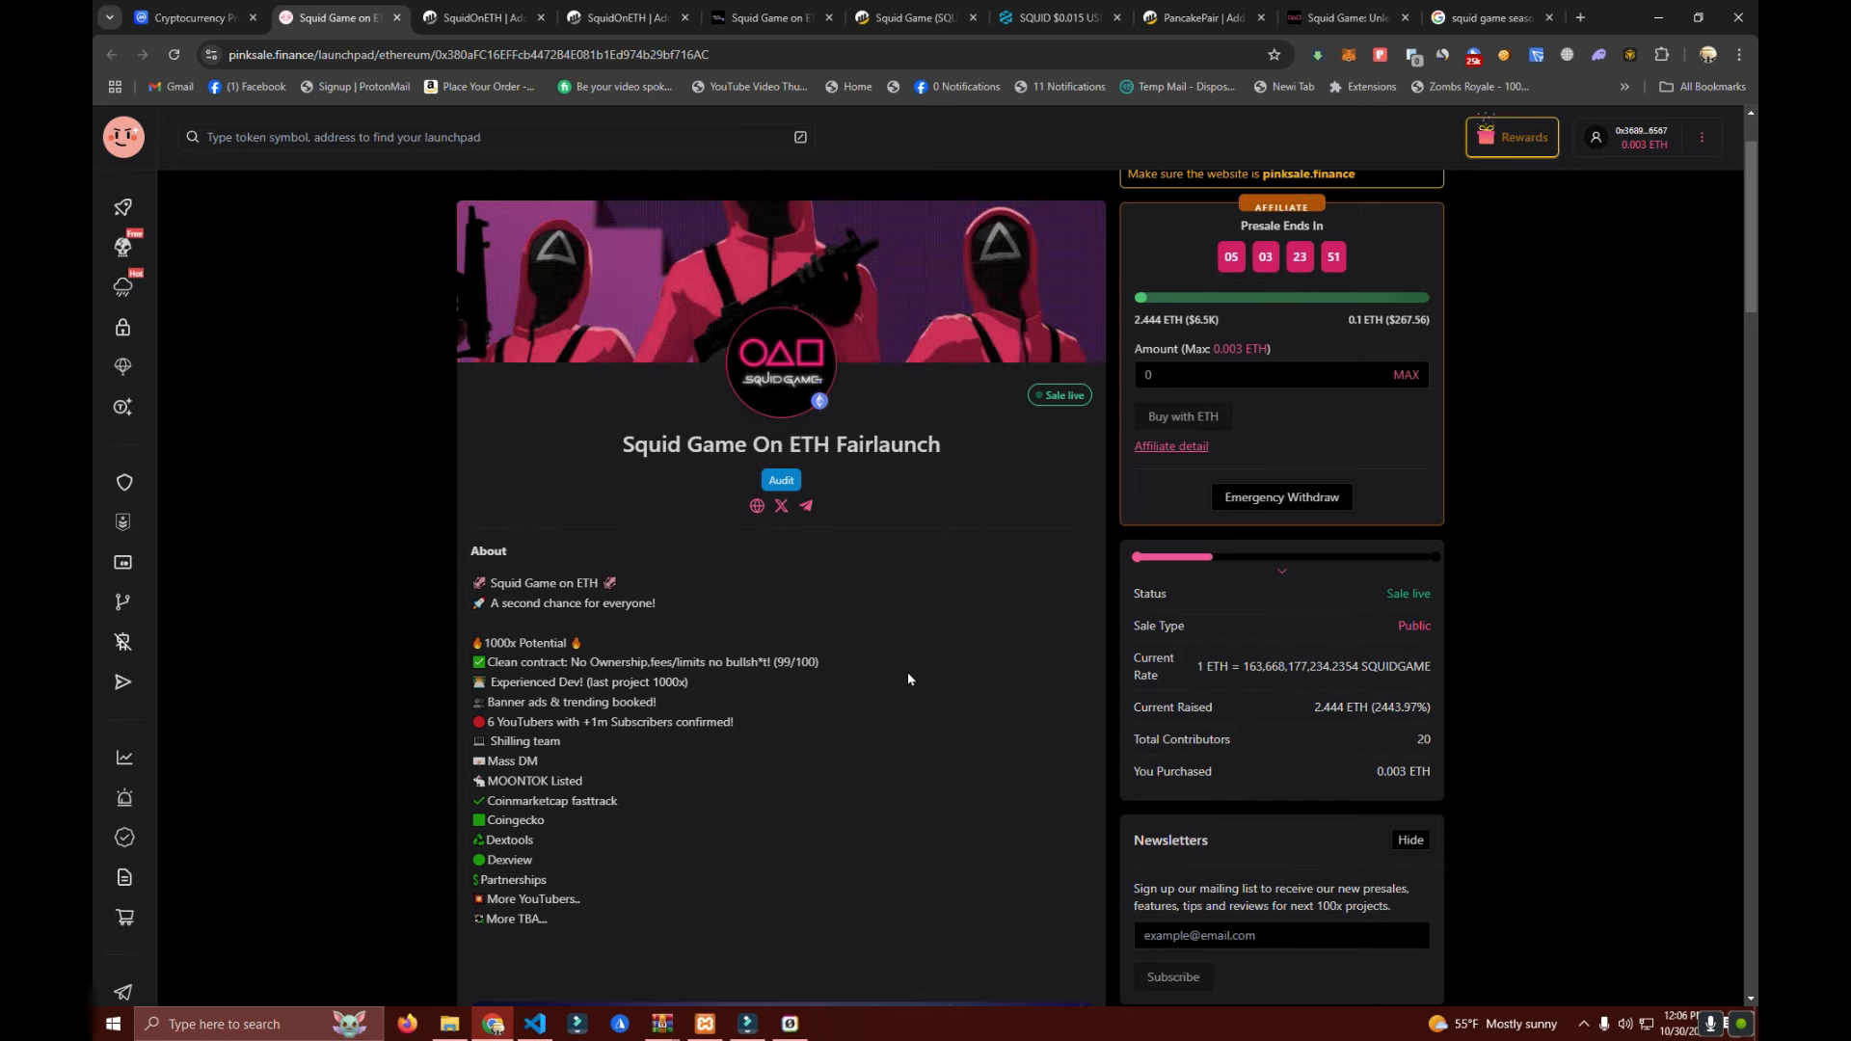
pyautogui.scroll(-3, 906, 673)
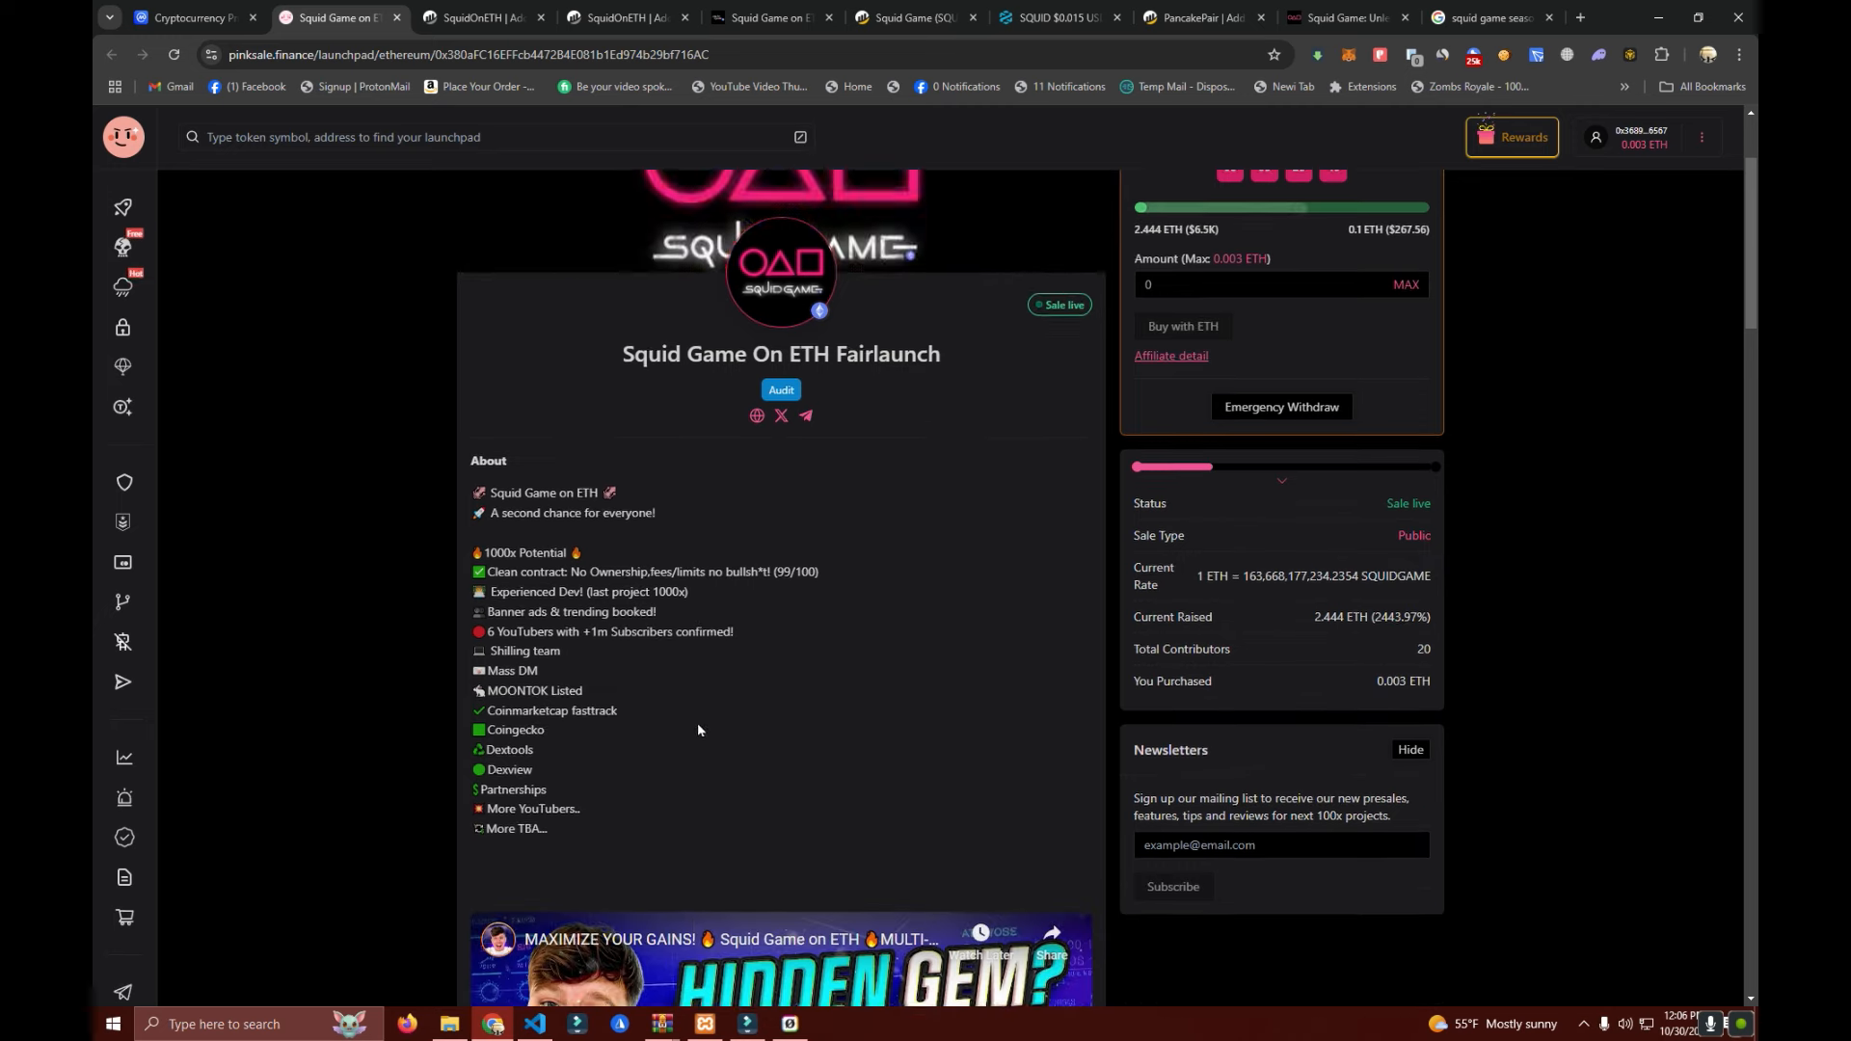
pyautogui.scroll(-2, 697, 722)
pyautogui.scroll(-2, 692, 738)
pyautogui.scroll(-3, 727, 724)
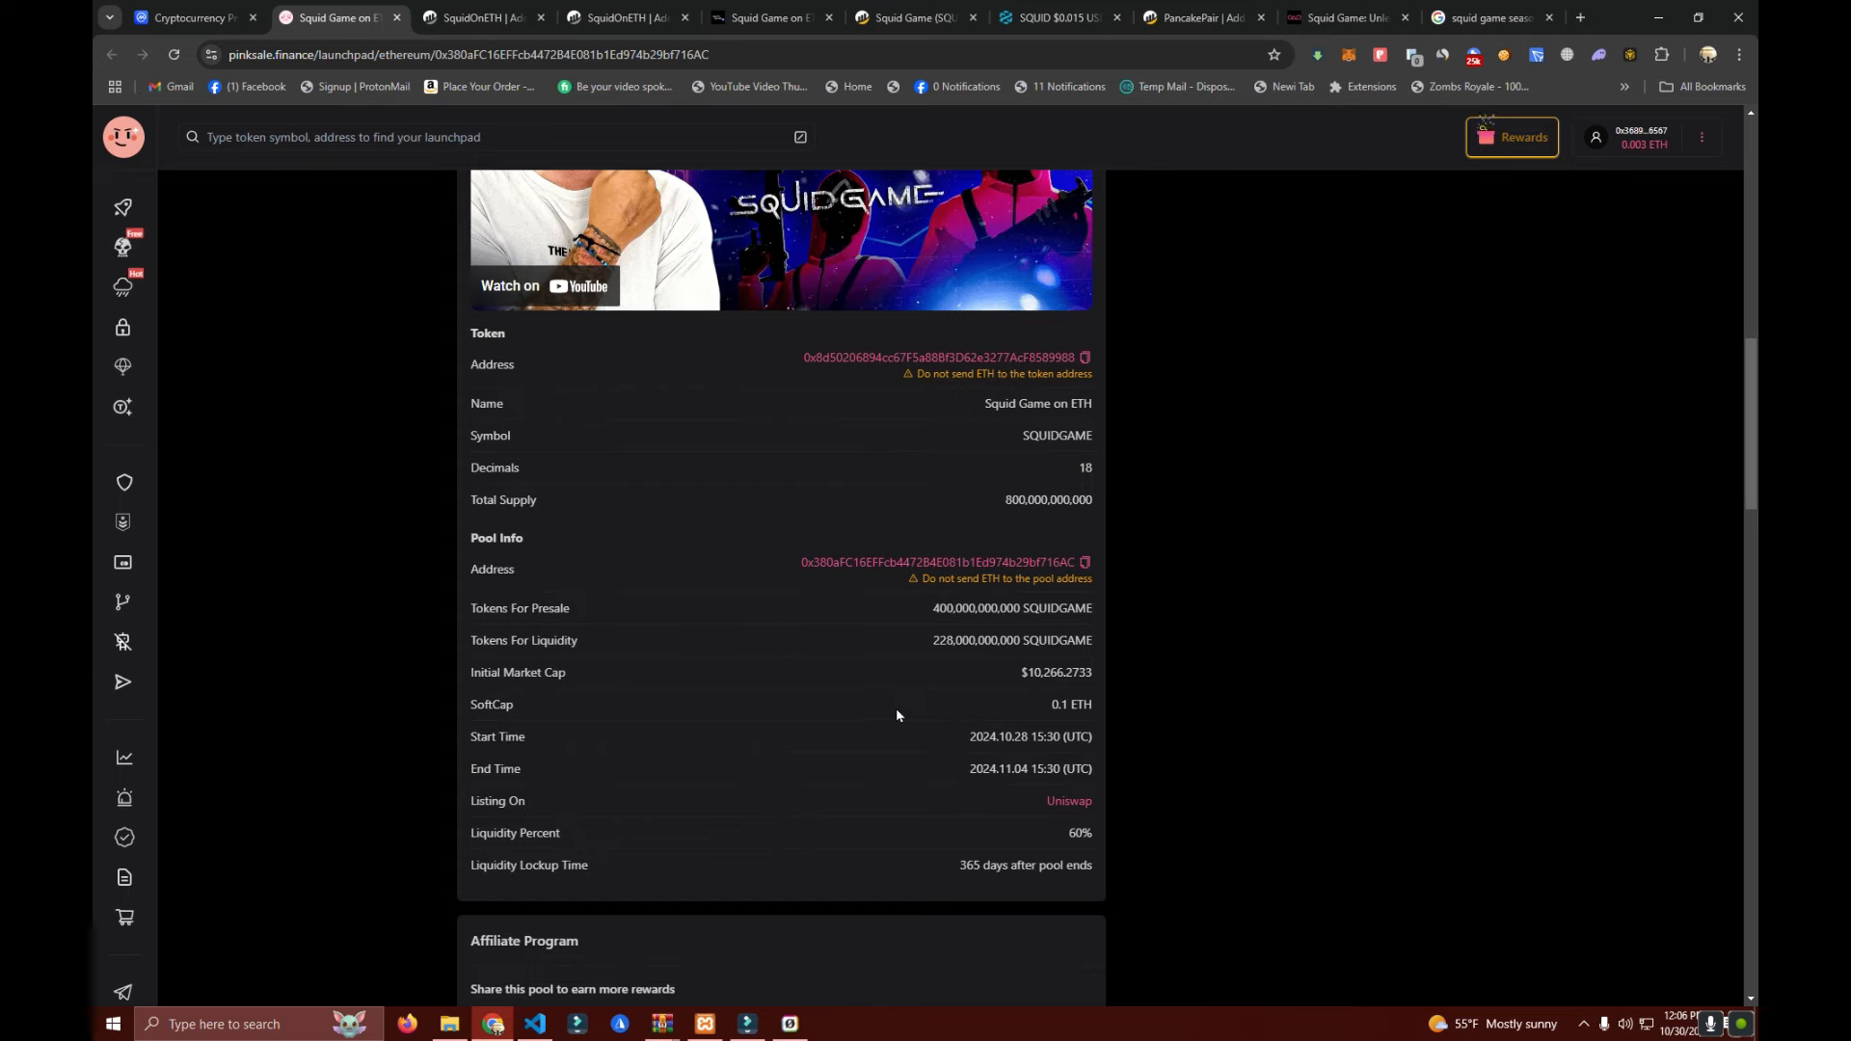
pyautogui.click(1055, 18)
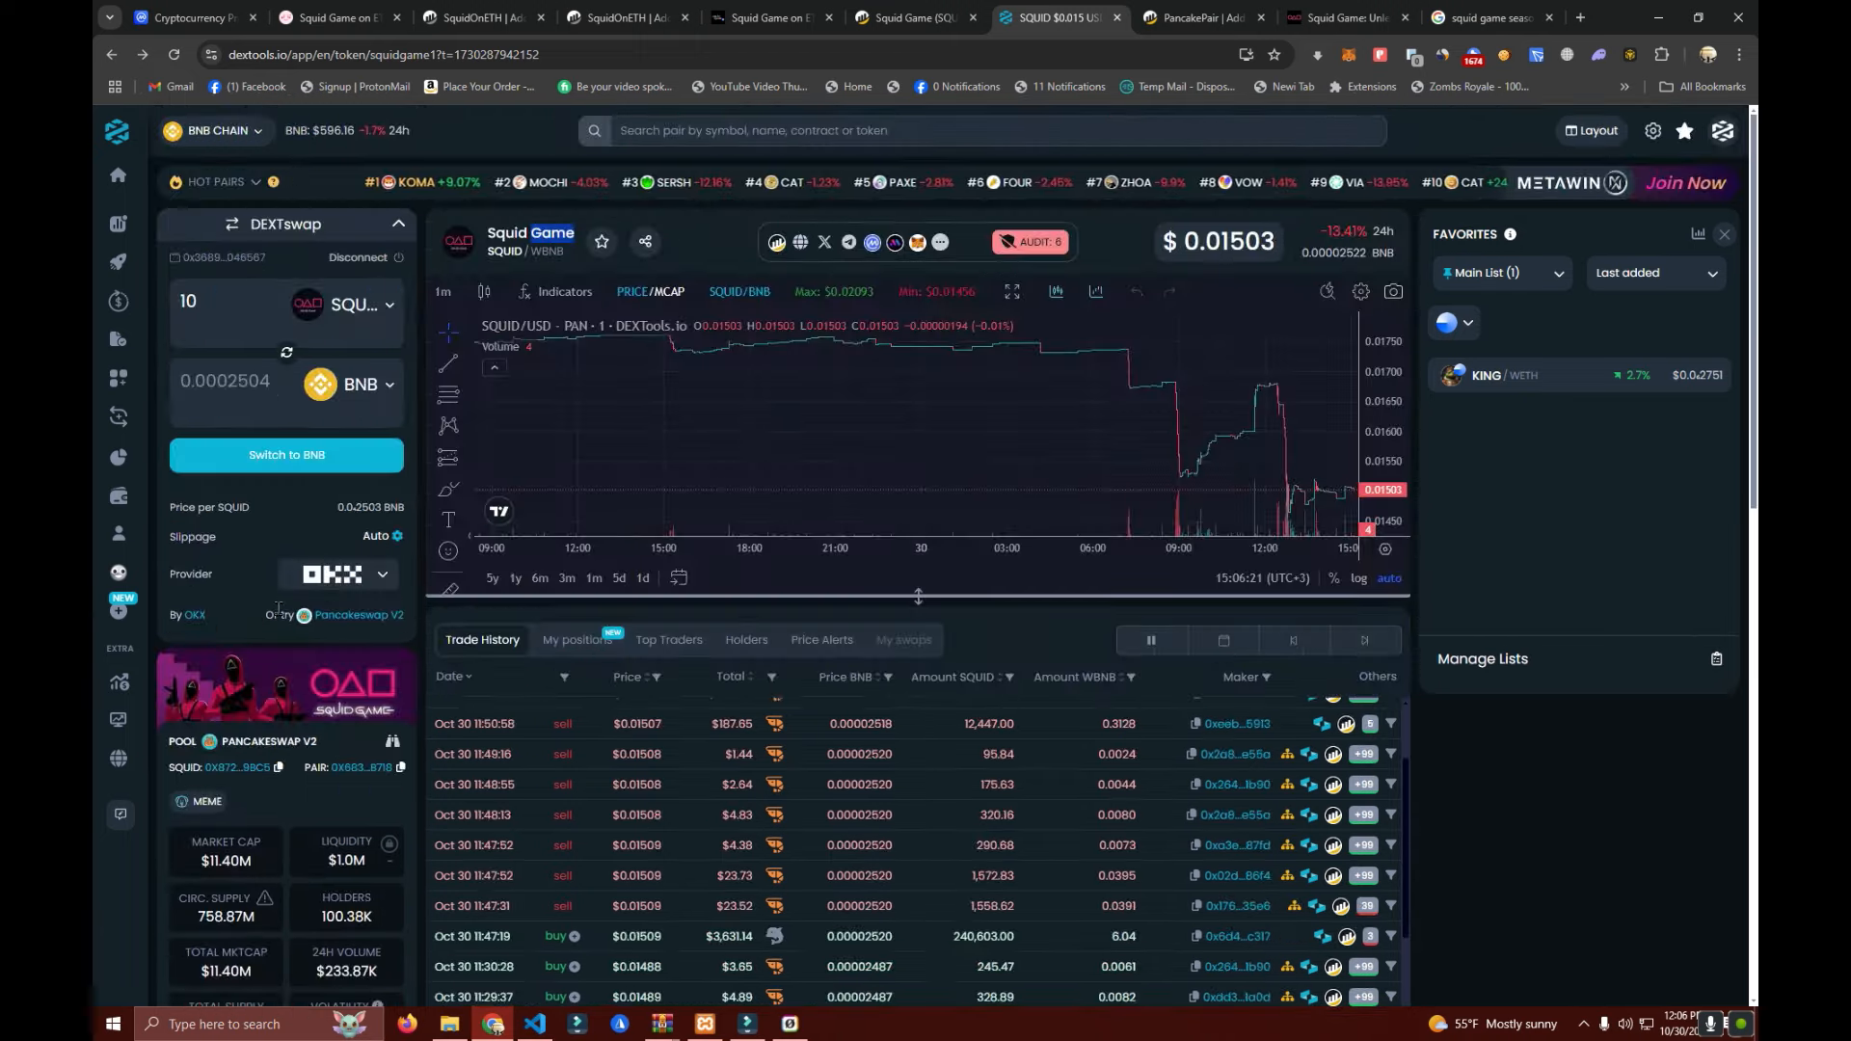
# - Bring up the DEXTools token search, then move to the Squid Game Unleashed website
pyautogui.click(752, 131)
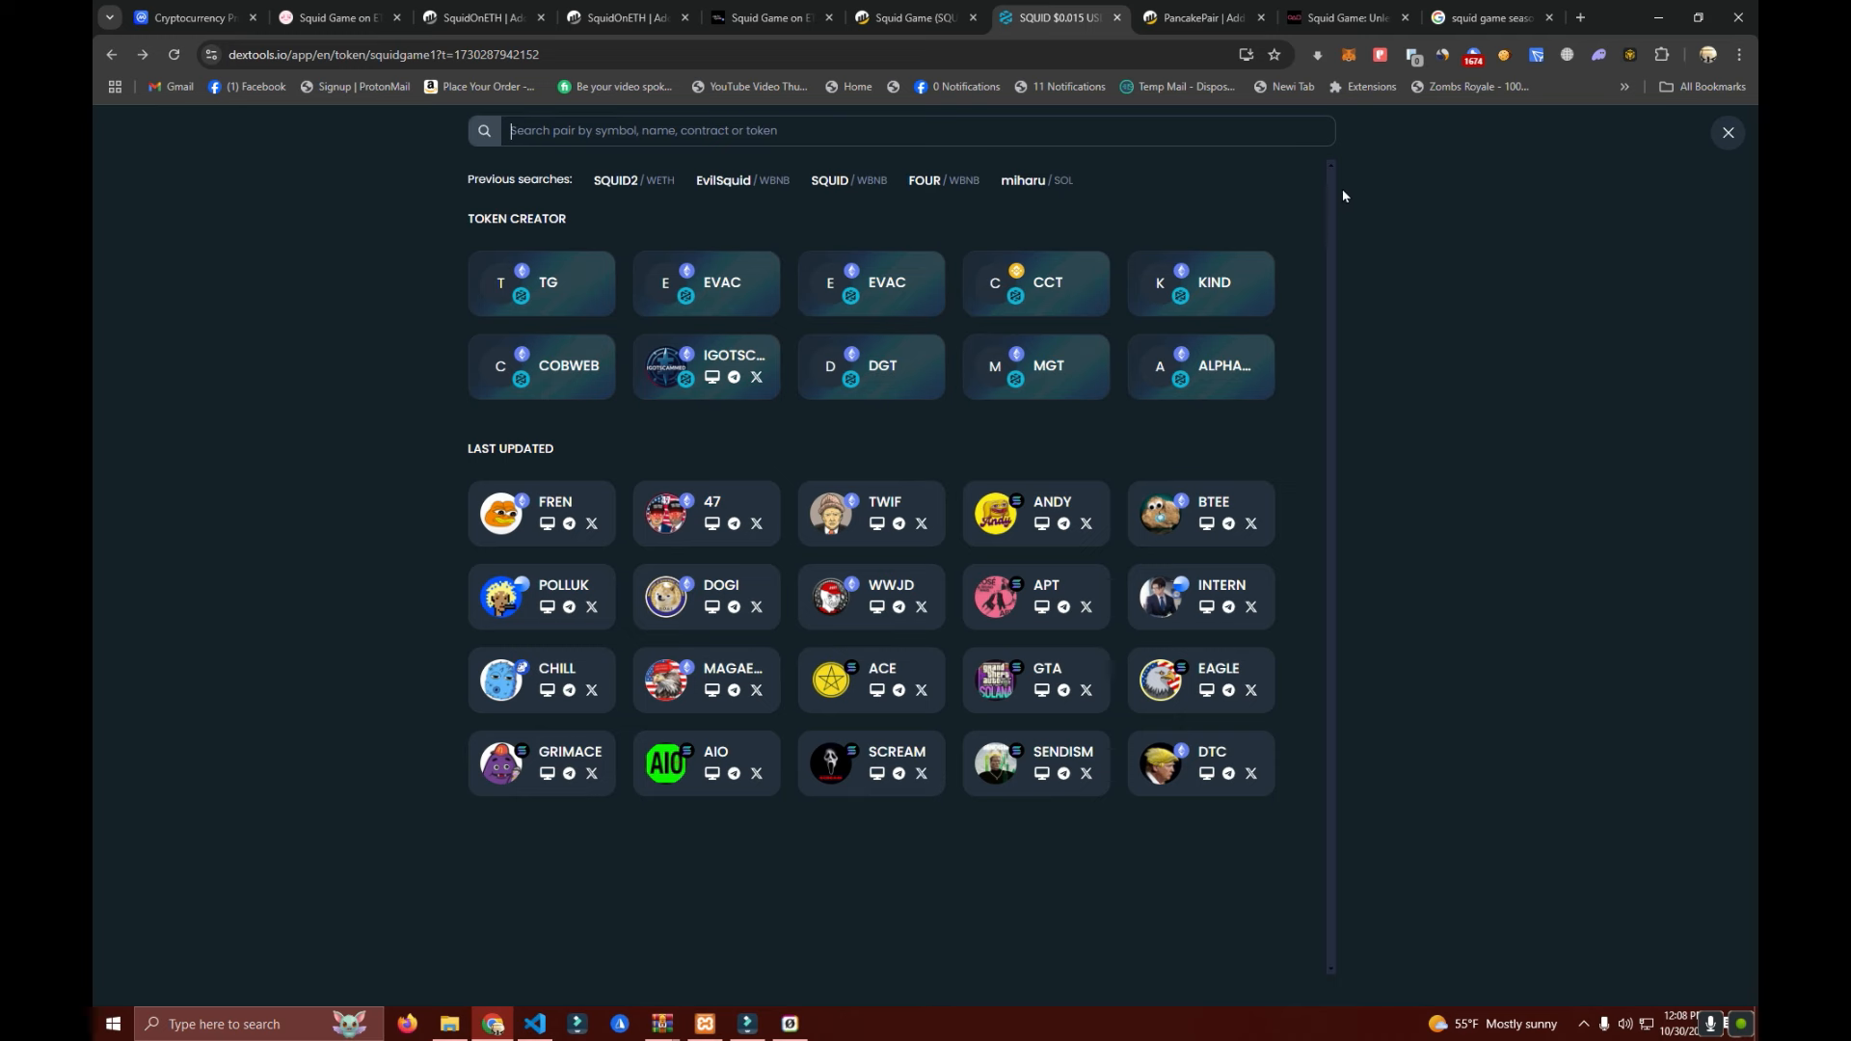
pyautogui.click(1345, 17)
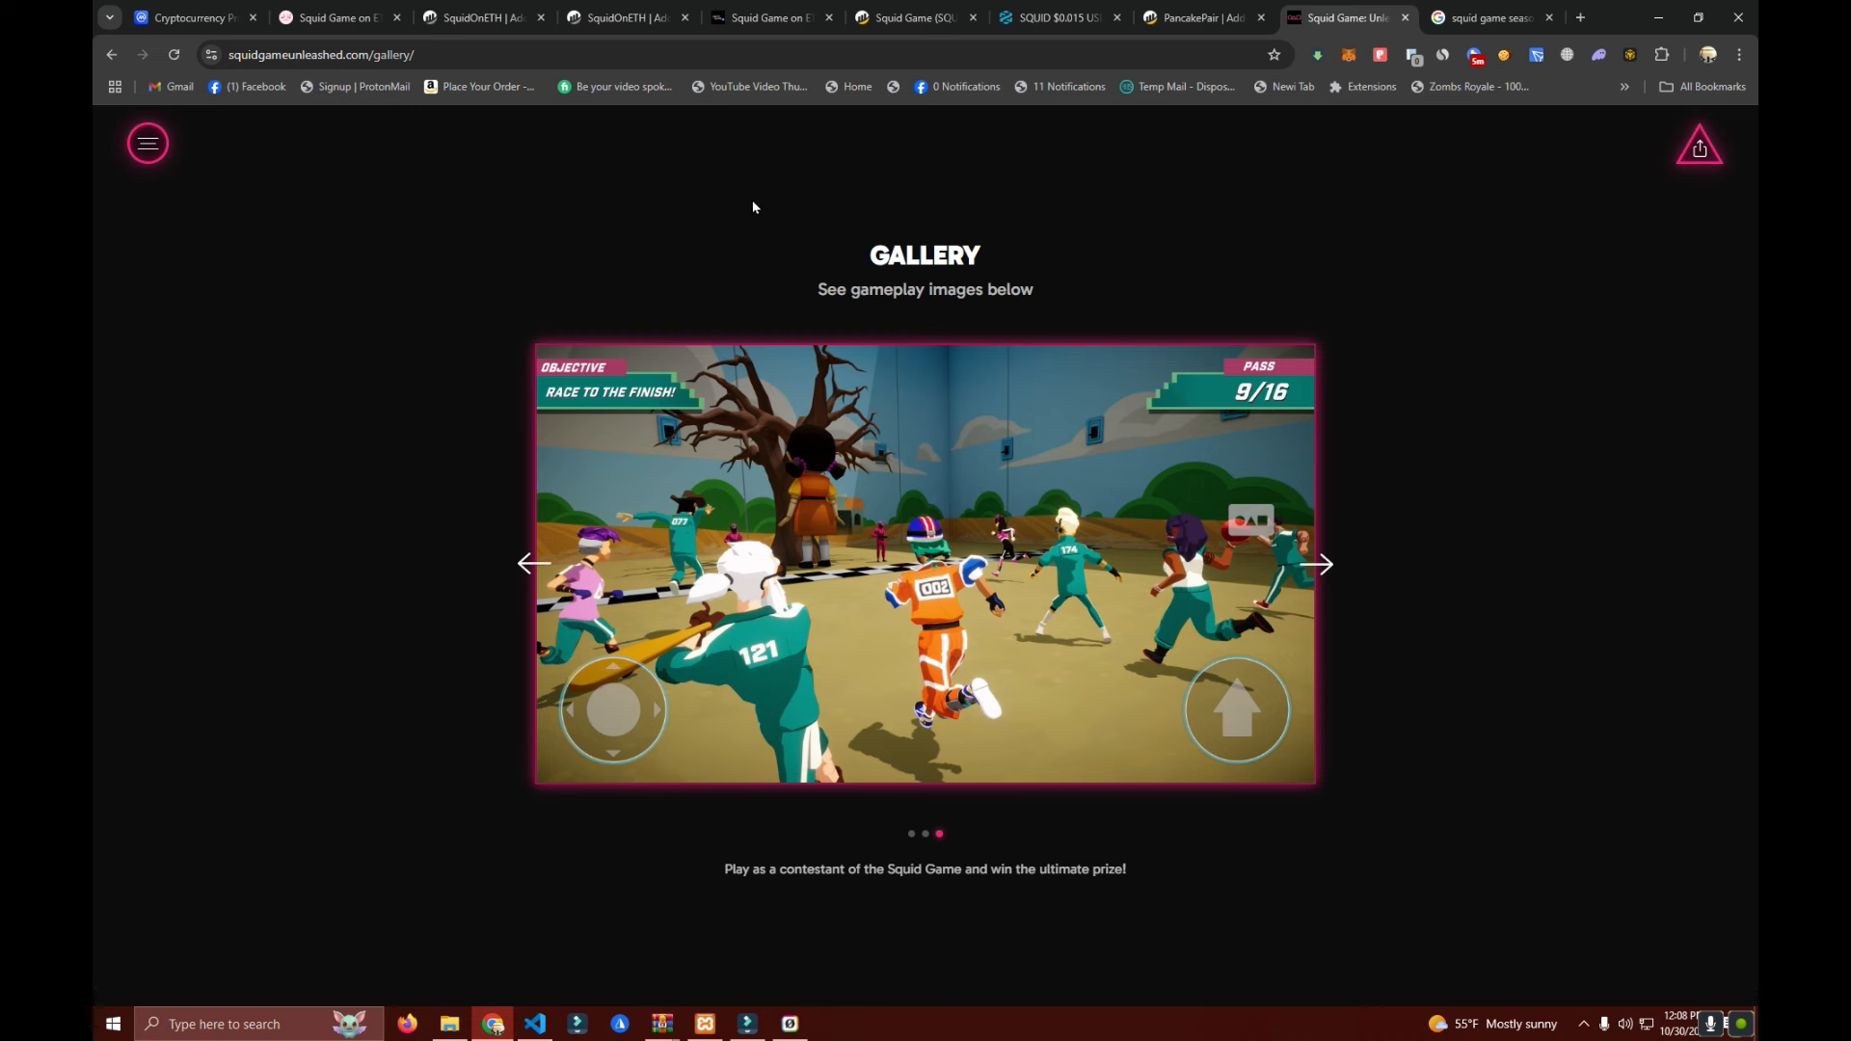
# - Revisit the PinkSale fairlaunch page between two returns to the DEXTools token search
pyautogui.click(1057, 17)
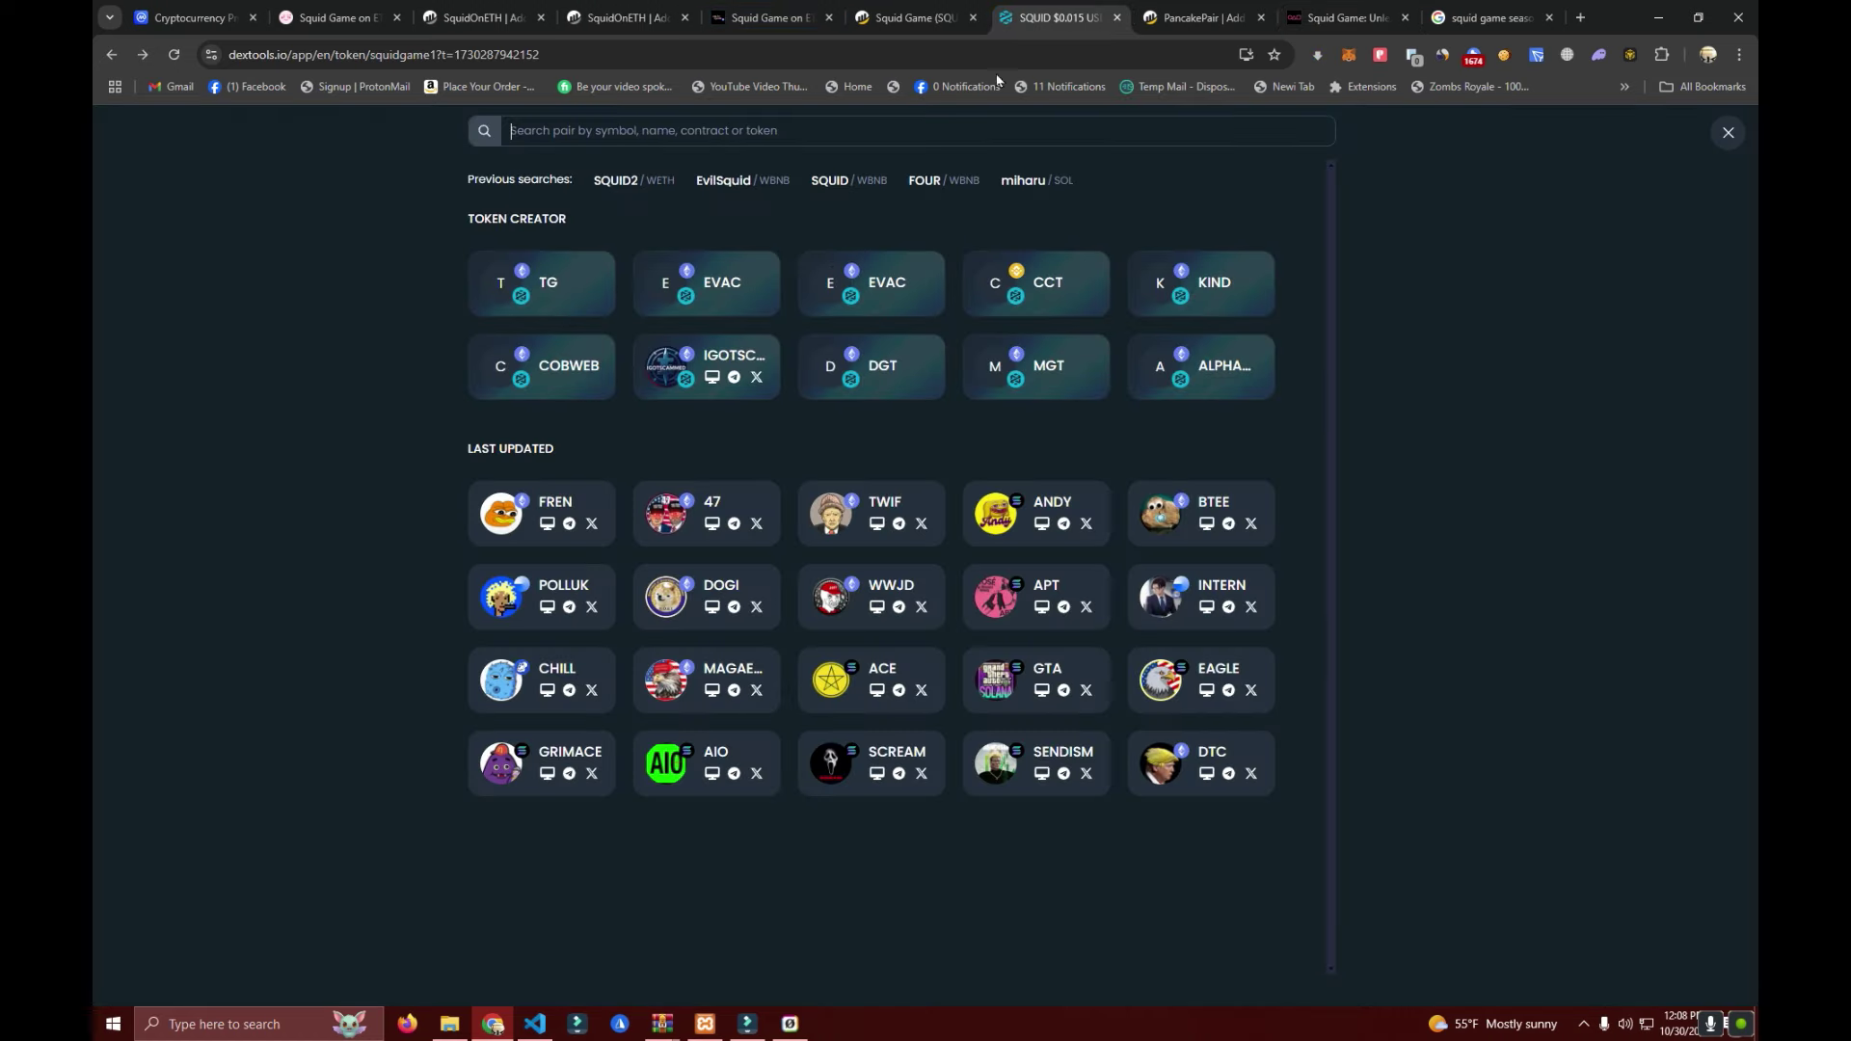
pyautogui.click(337, 19)
pyautogui.scroll(10, 927, 579)
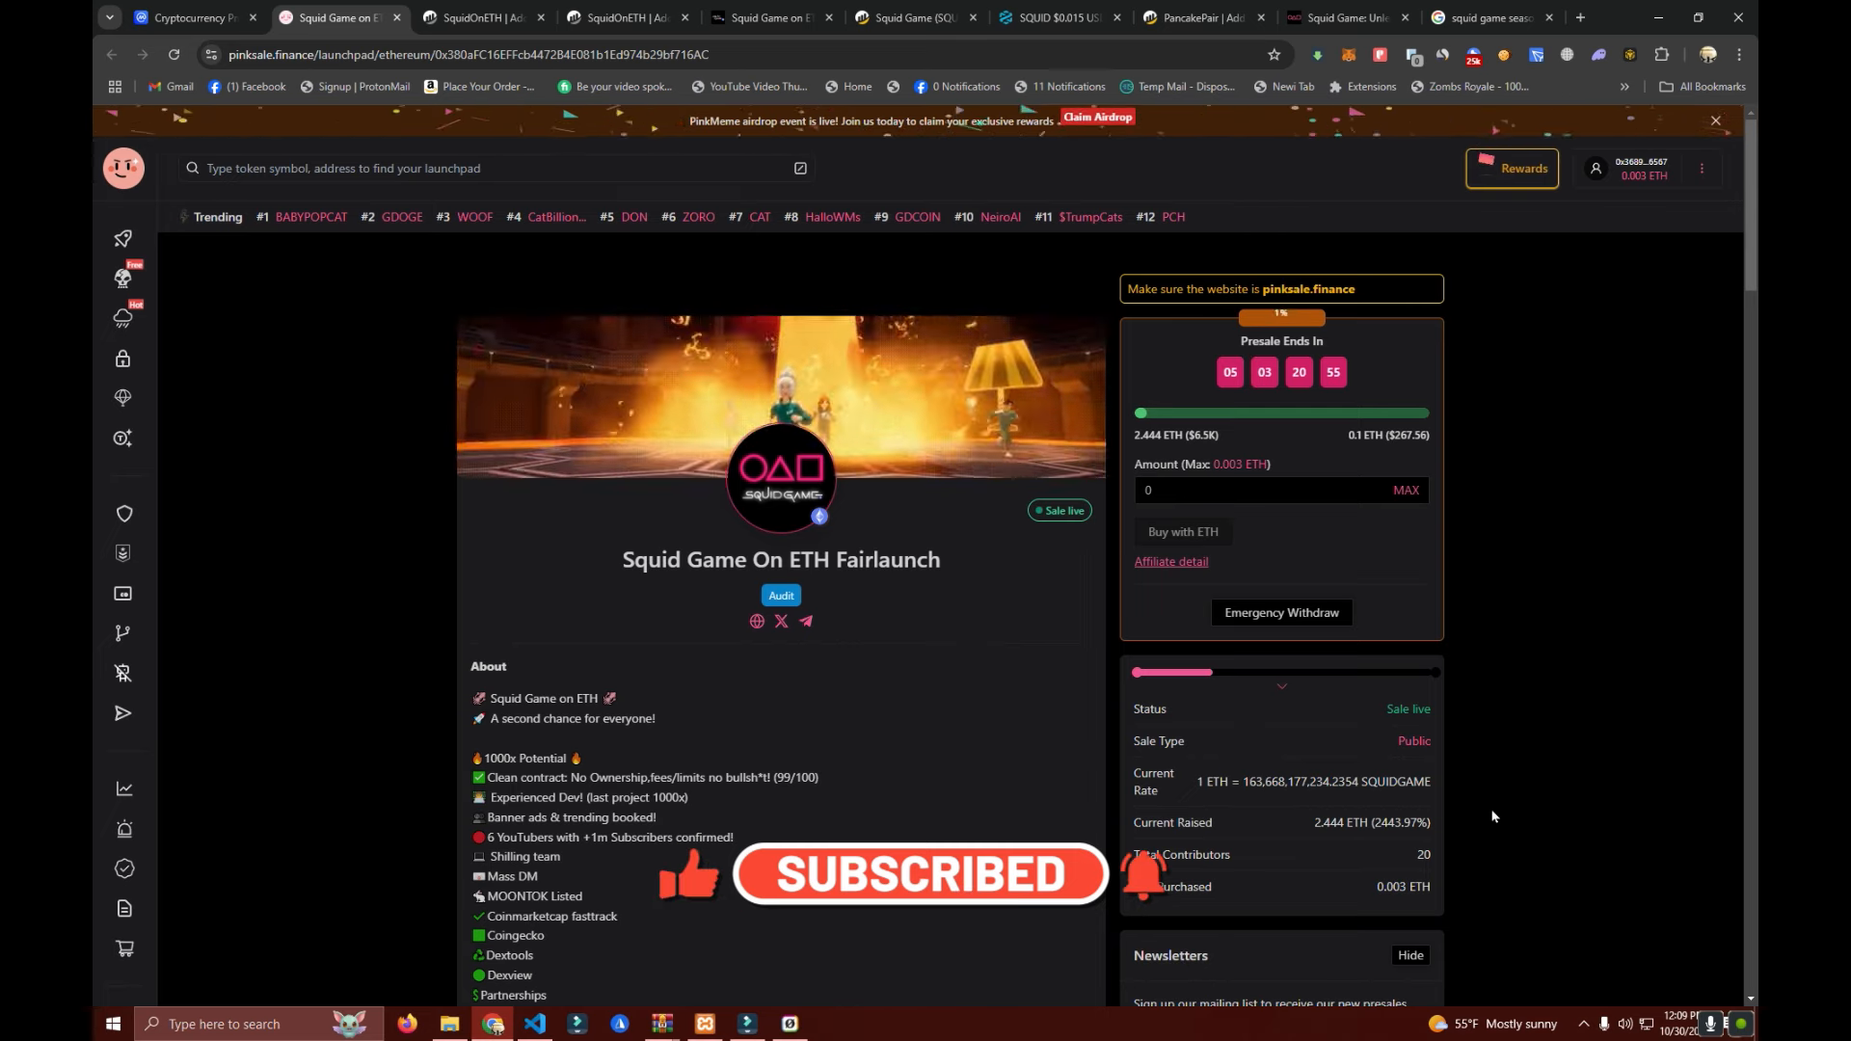
pyautogui.click(1052, 17)
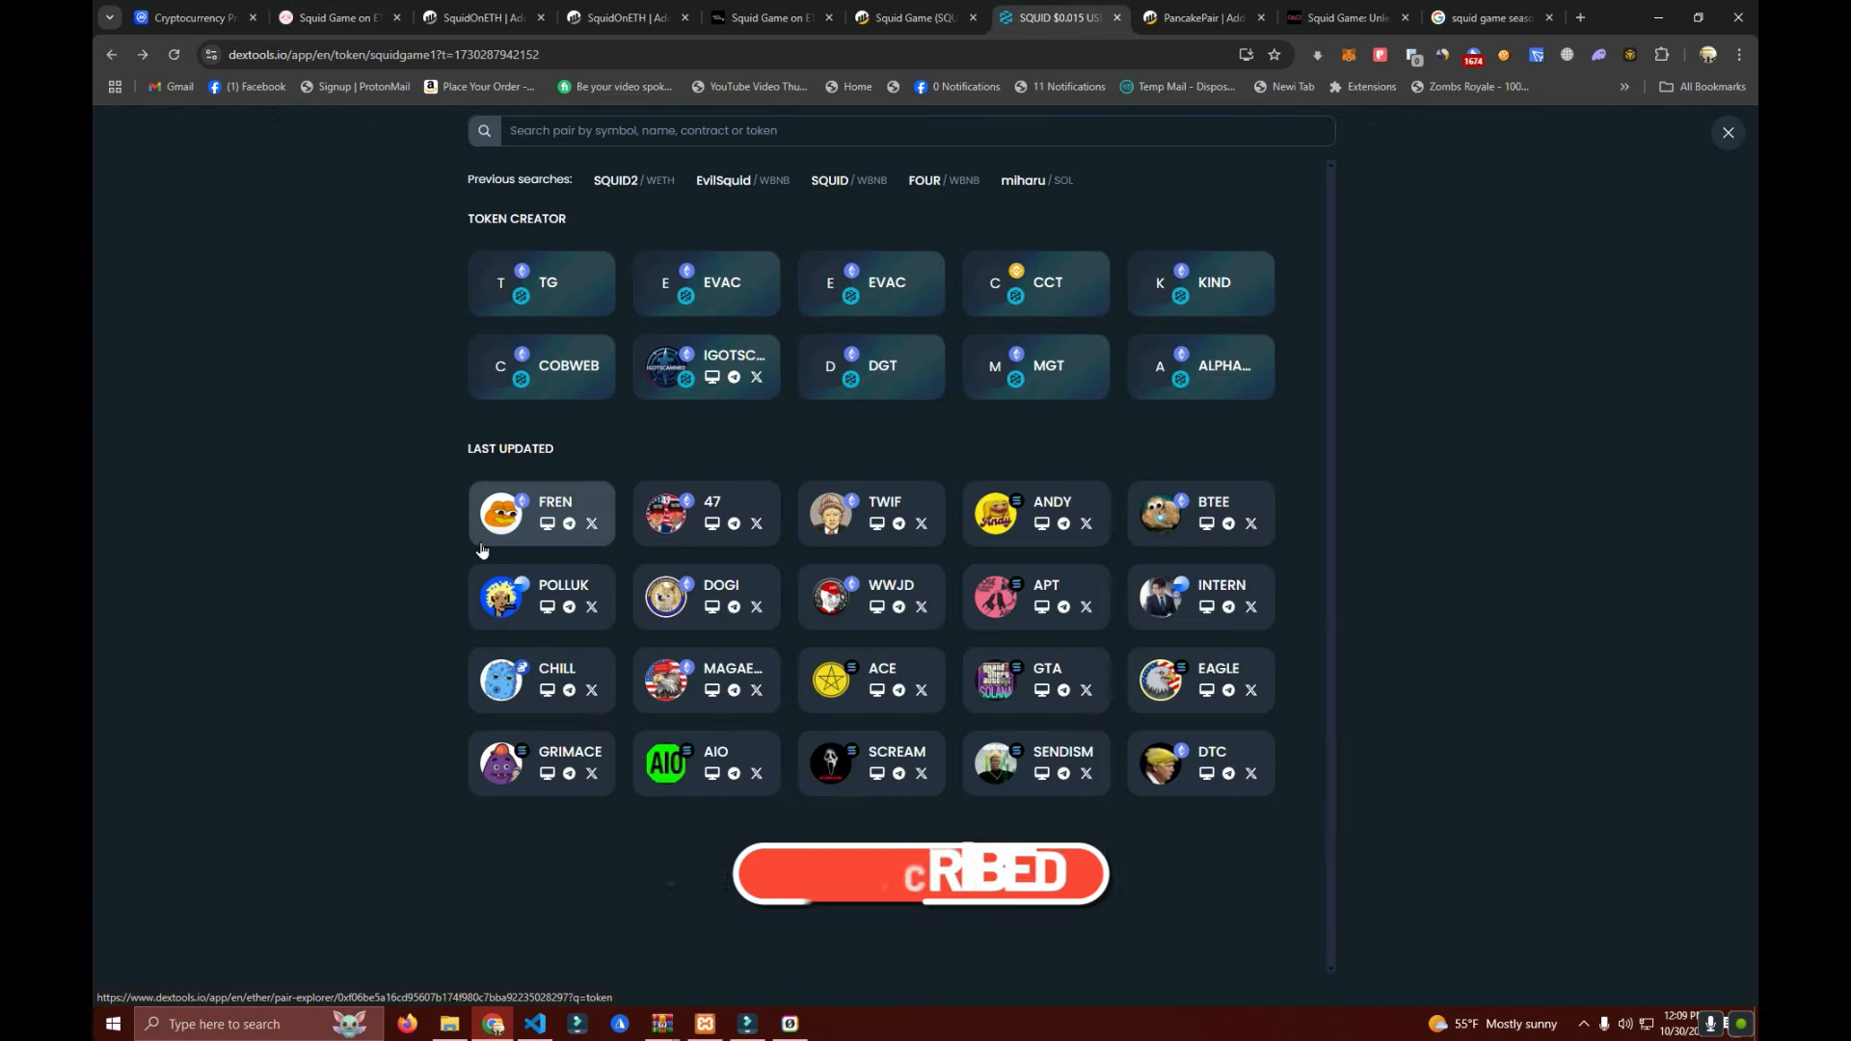